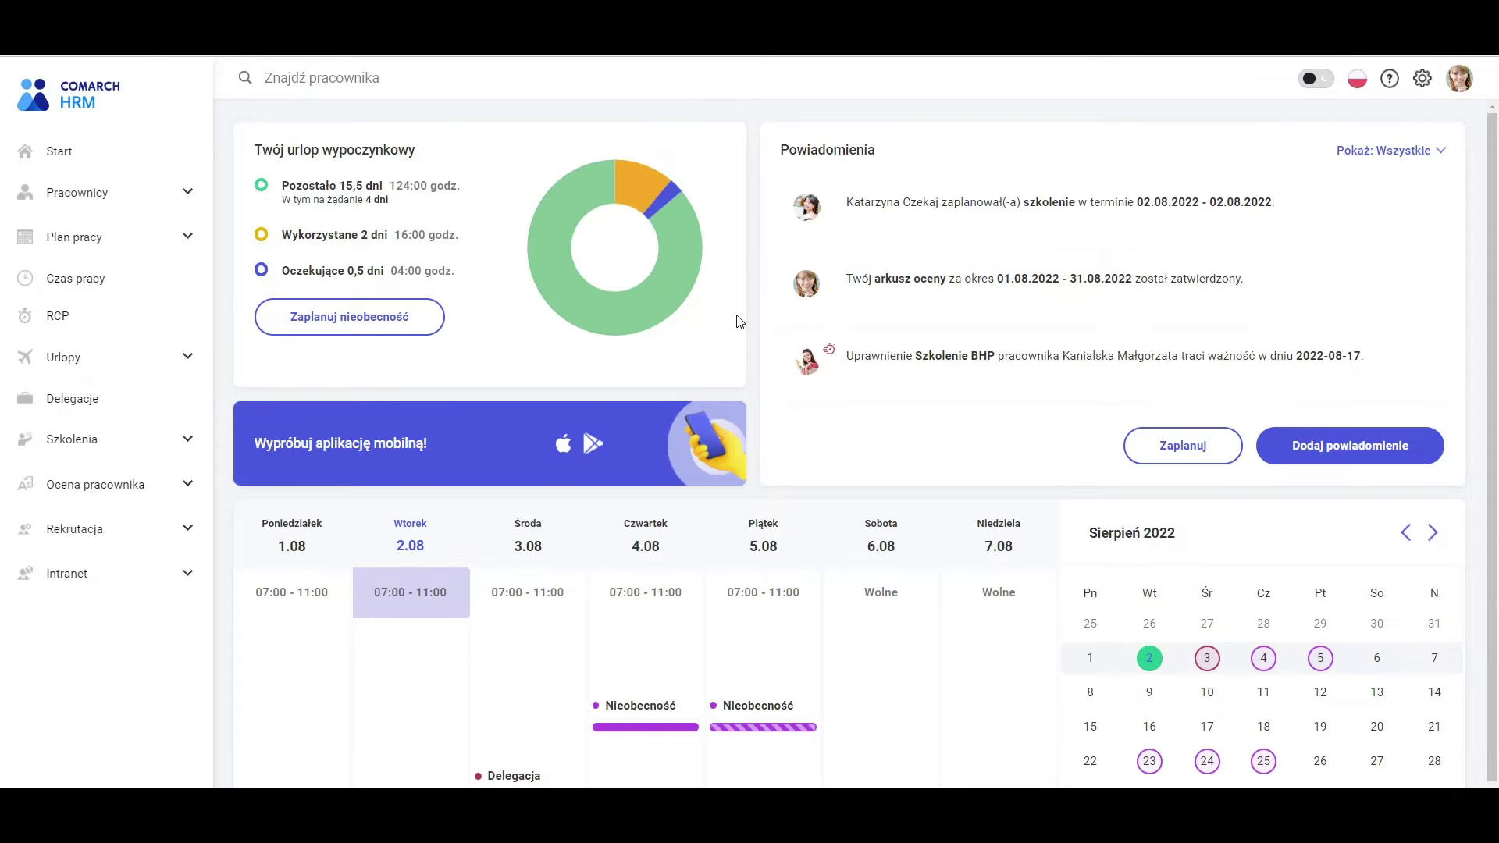
Open the Domyślny permission scheme and review the training permissions under Rozwój pracownika and Zarządzanie.
click(1419, 81)
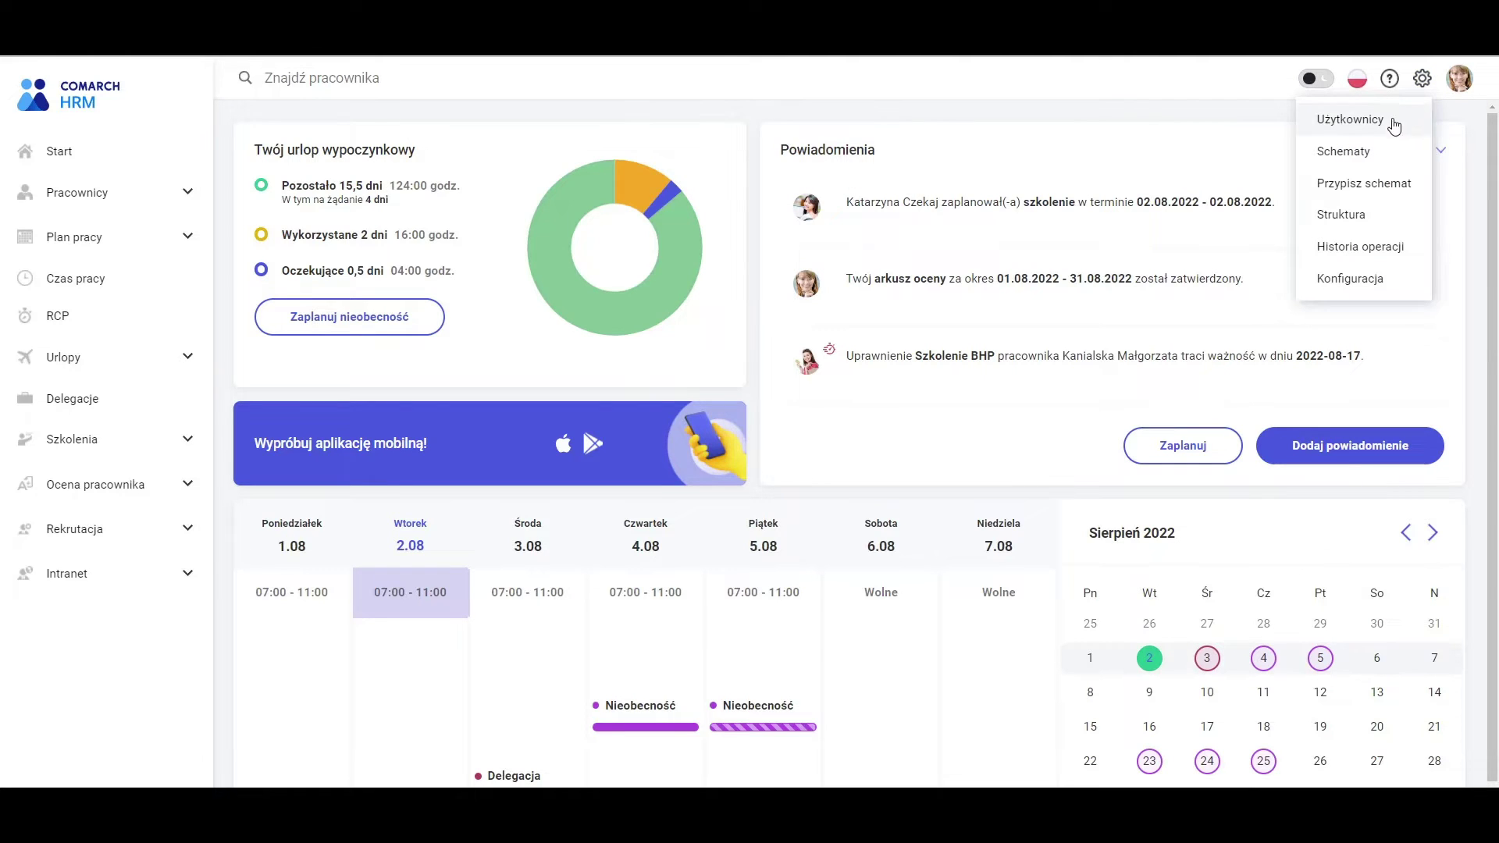
click(1374, 150)
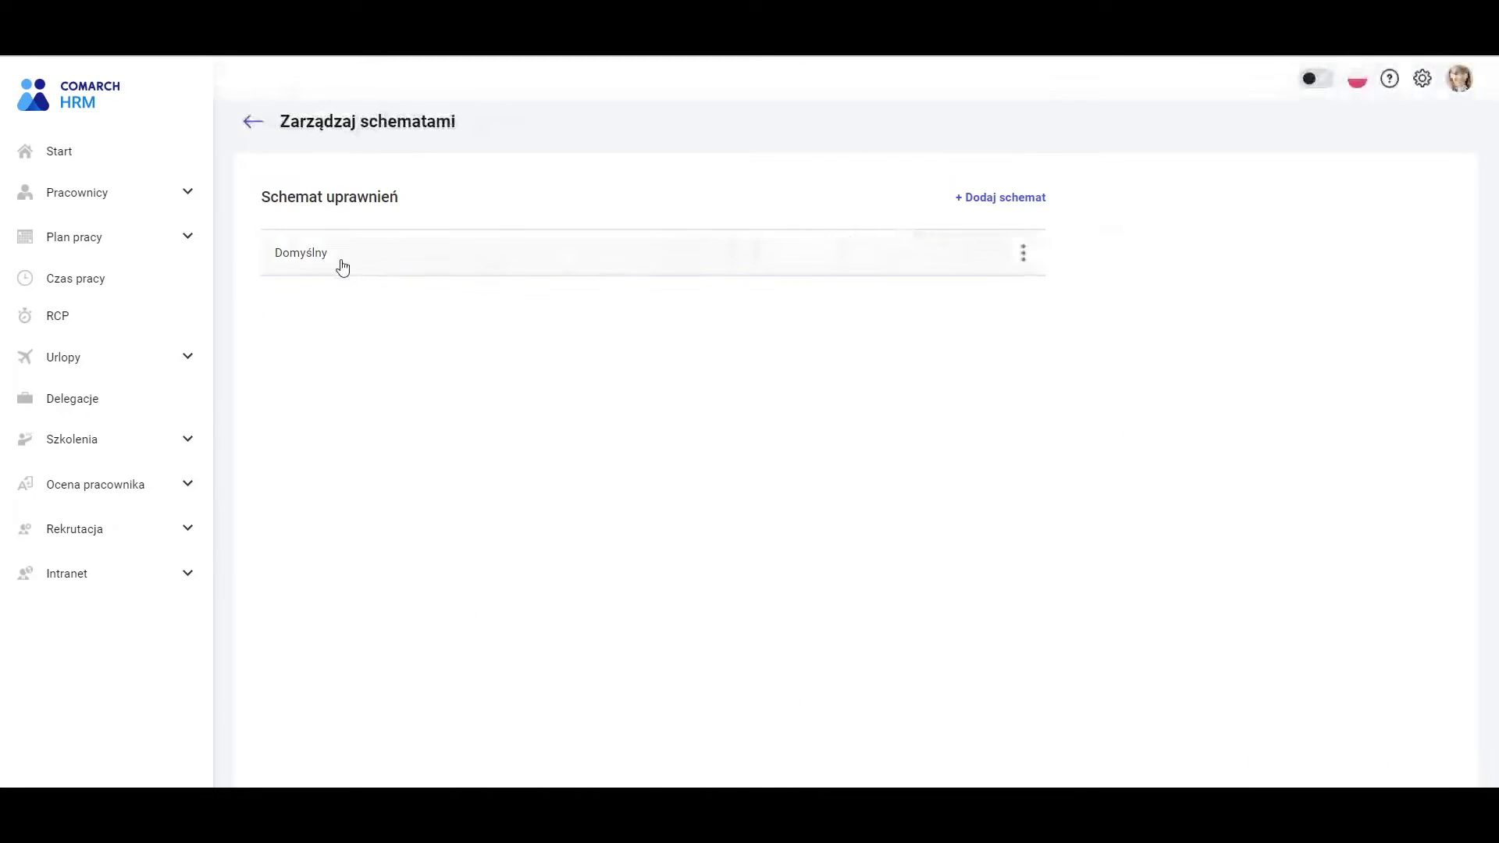
click(342, 264)
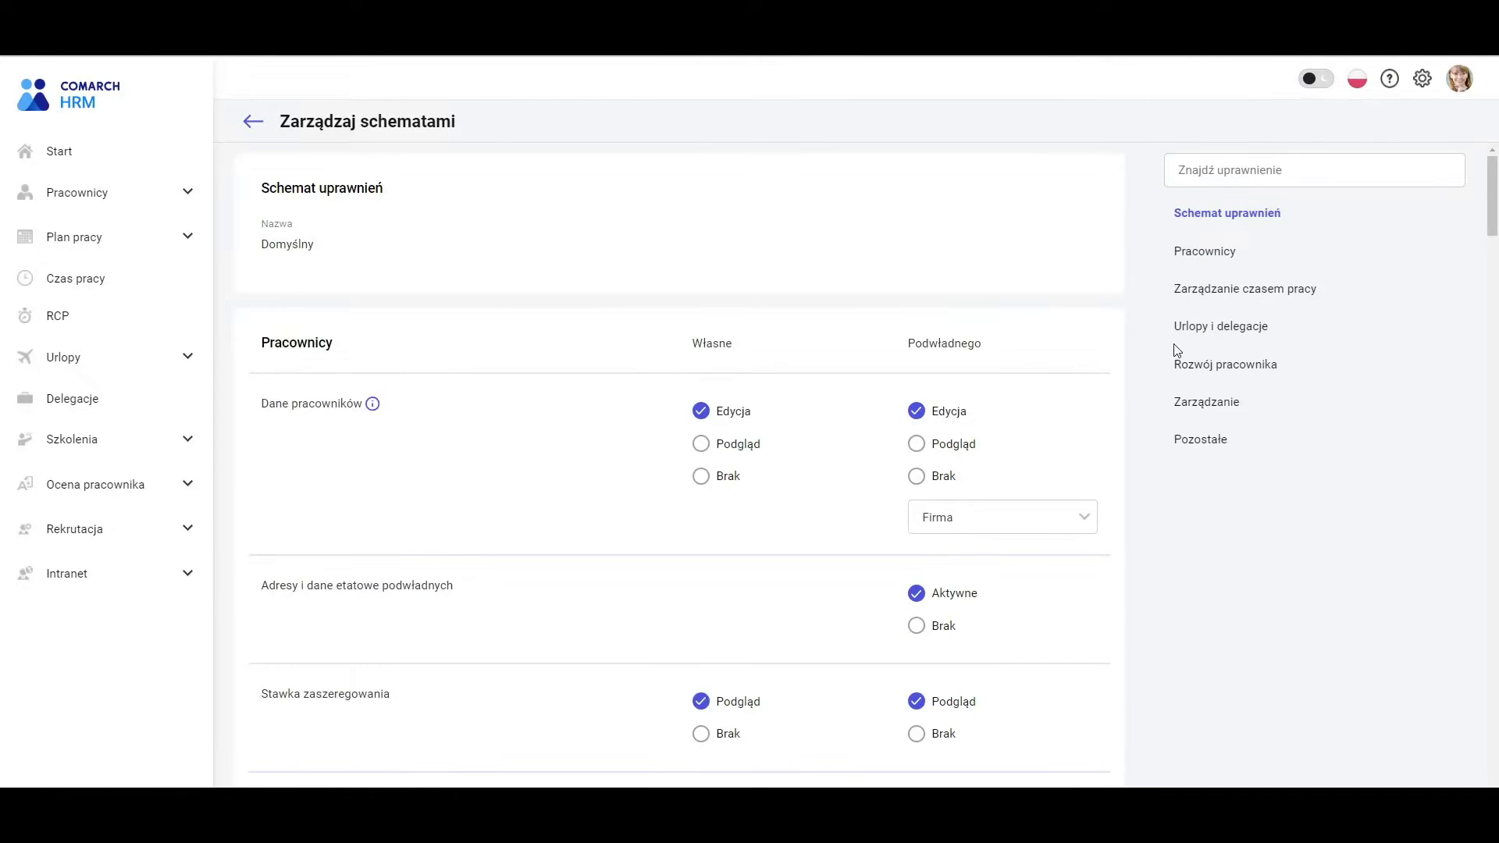
click(1194, 363)
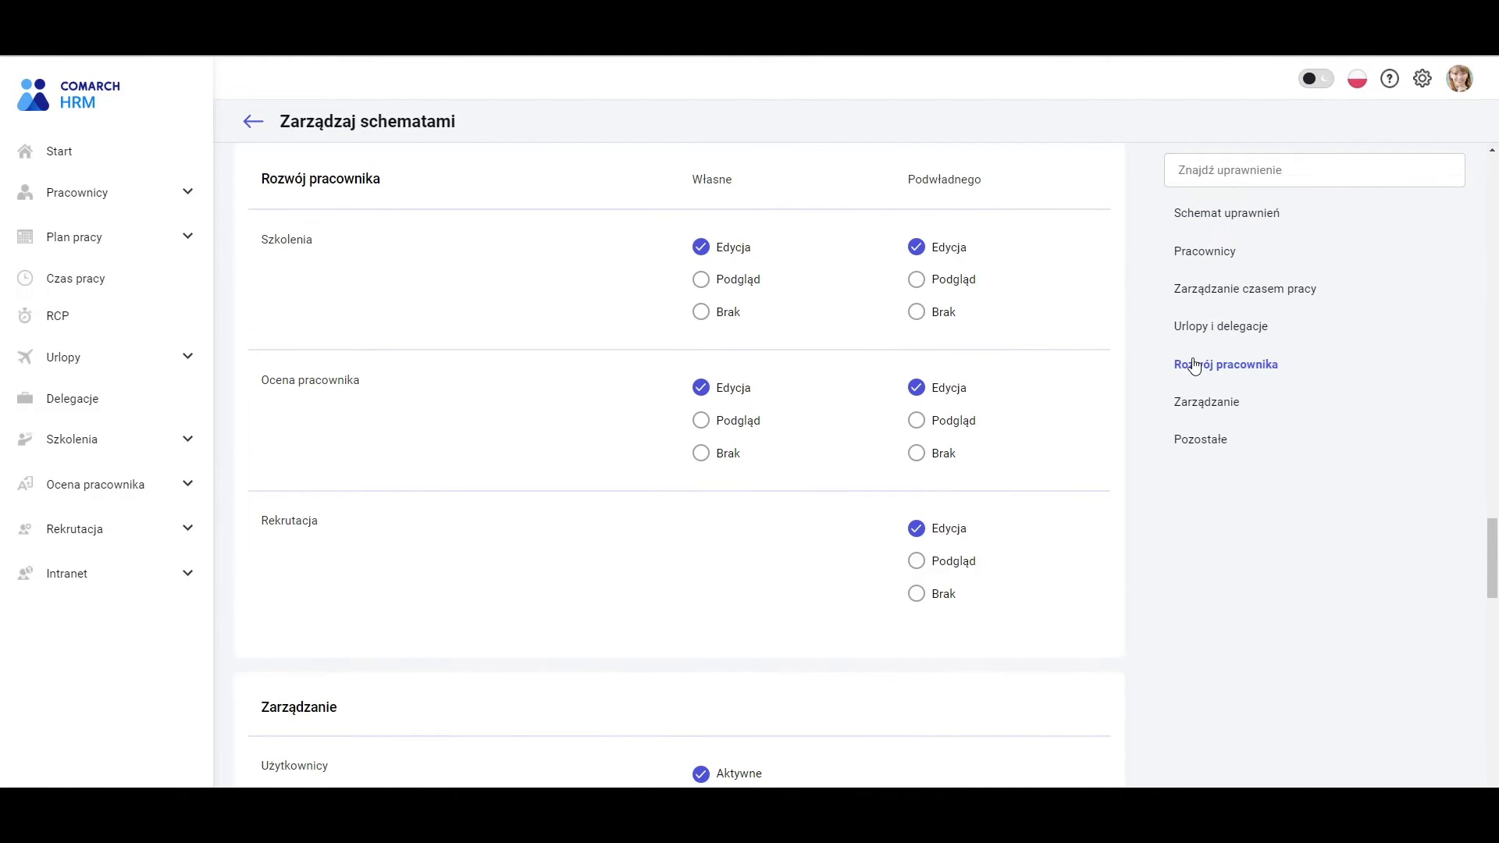
click(1193, 404)
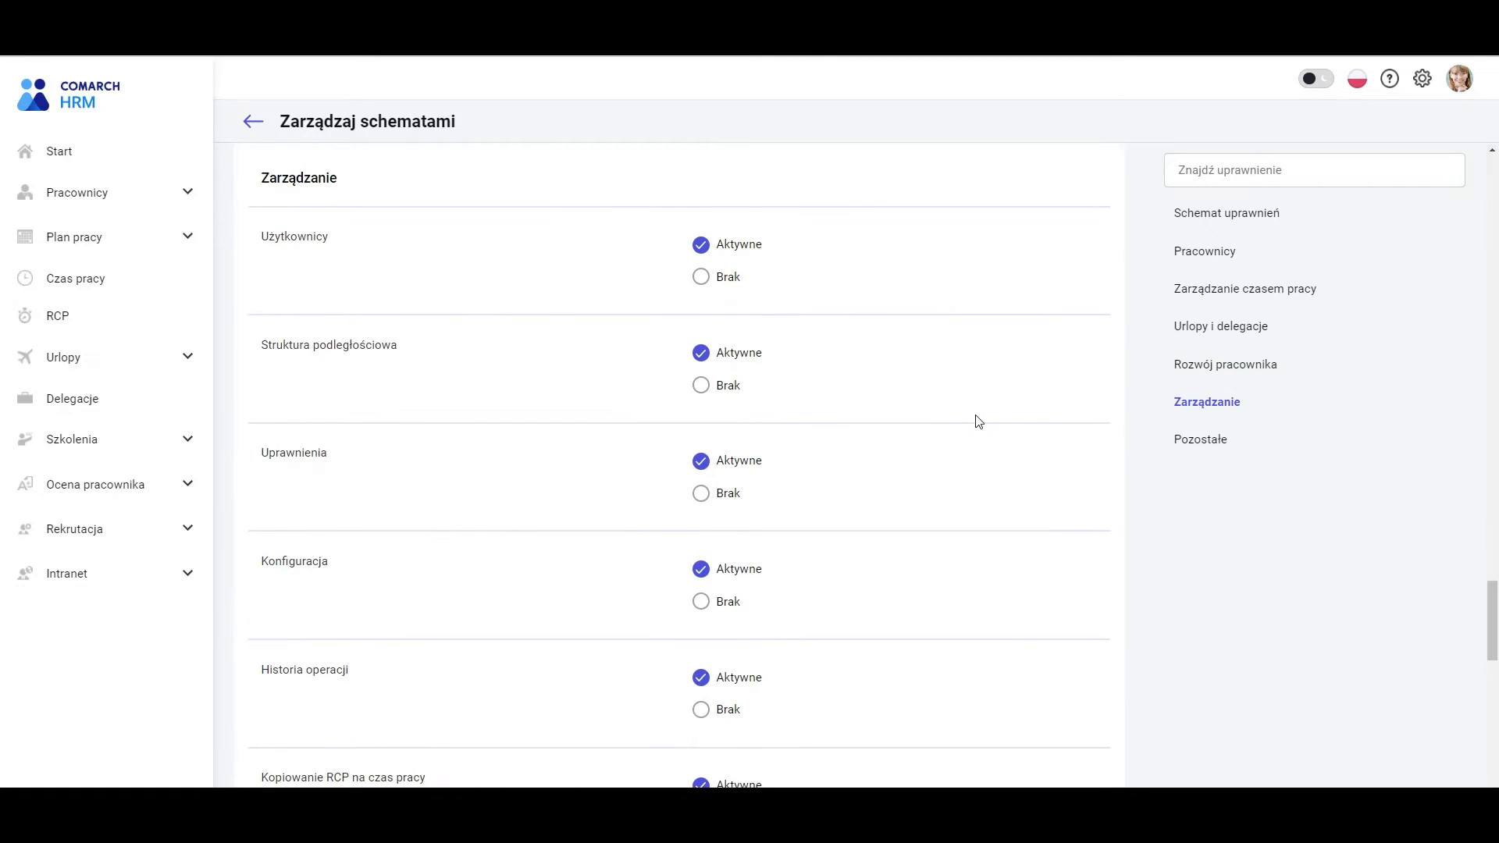
scroll(979, 421, down, 4)
scroll(979, 421, down, 4)
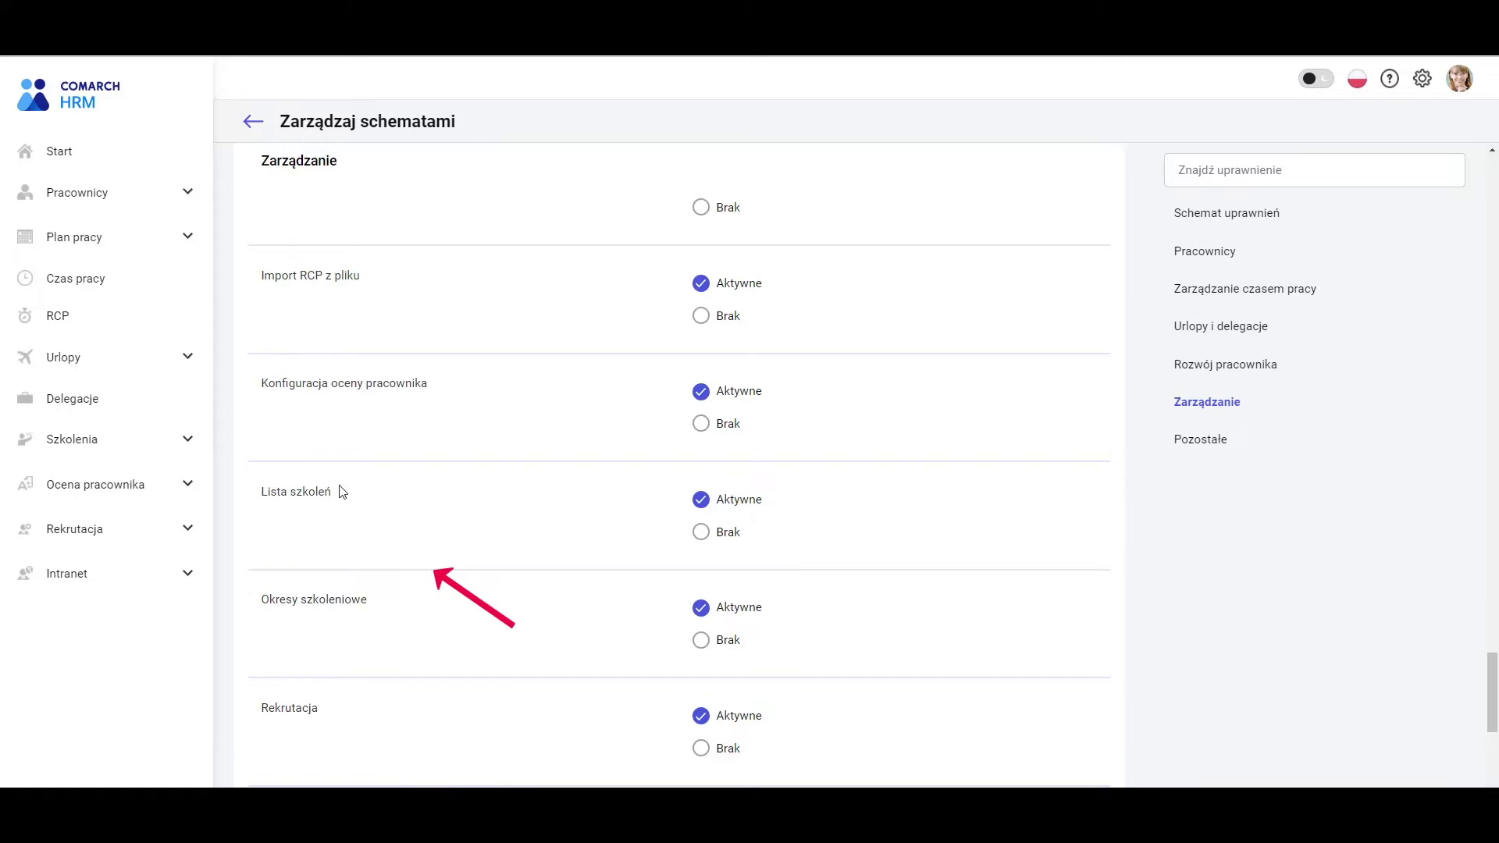
Add a new training to the training list and name it "Szkolenie z MS Excel".
click(201, 444)
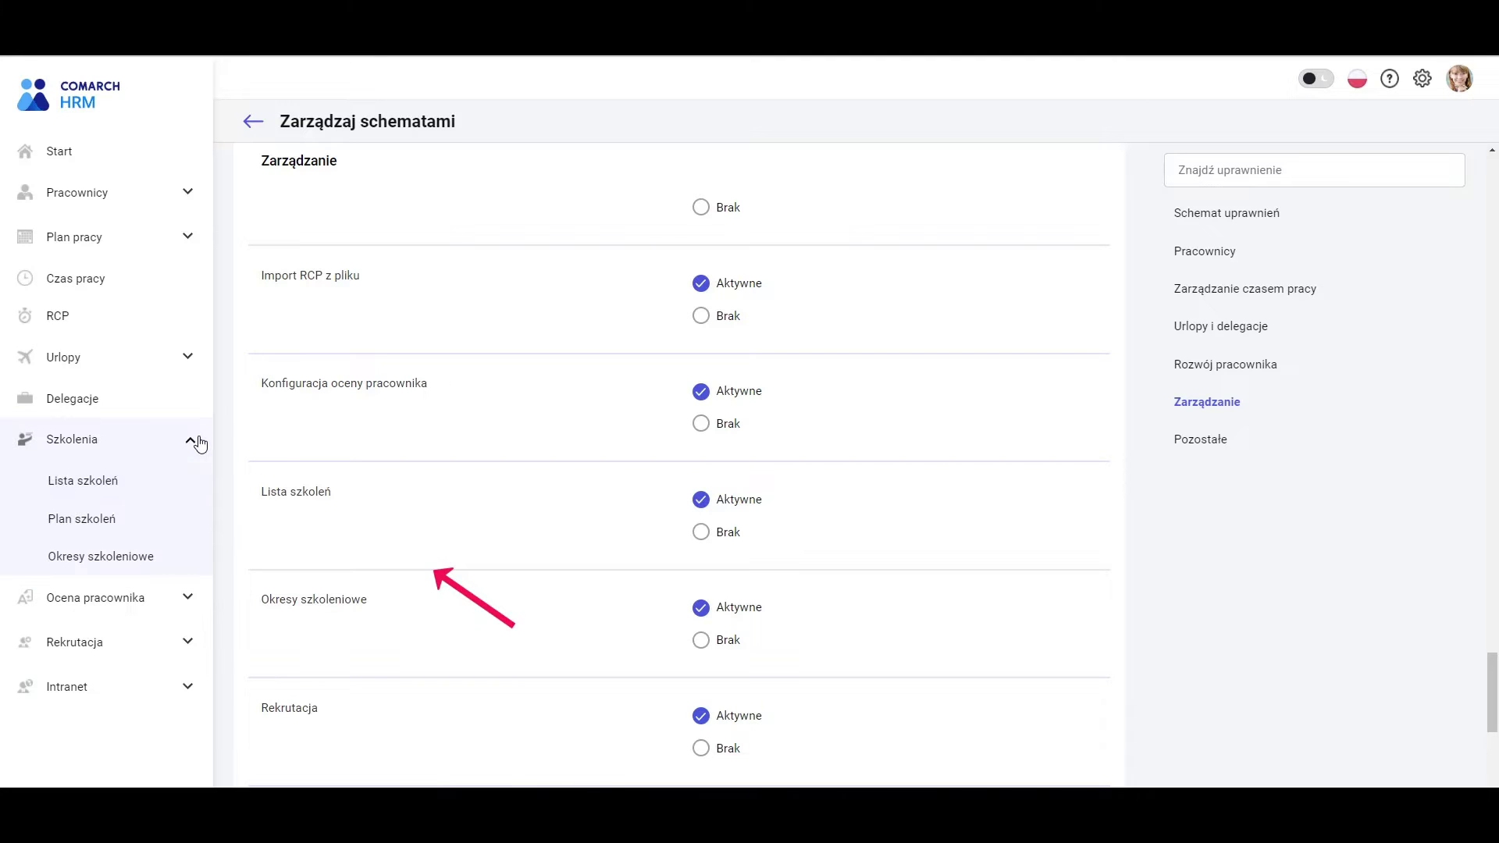
click(138, 481)
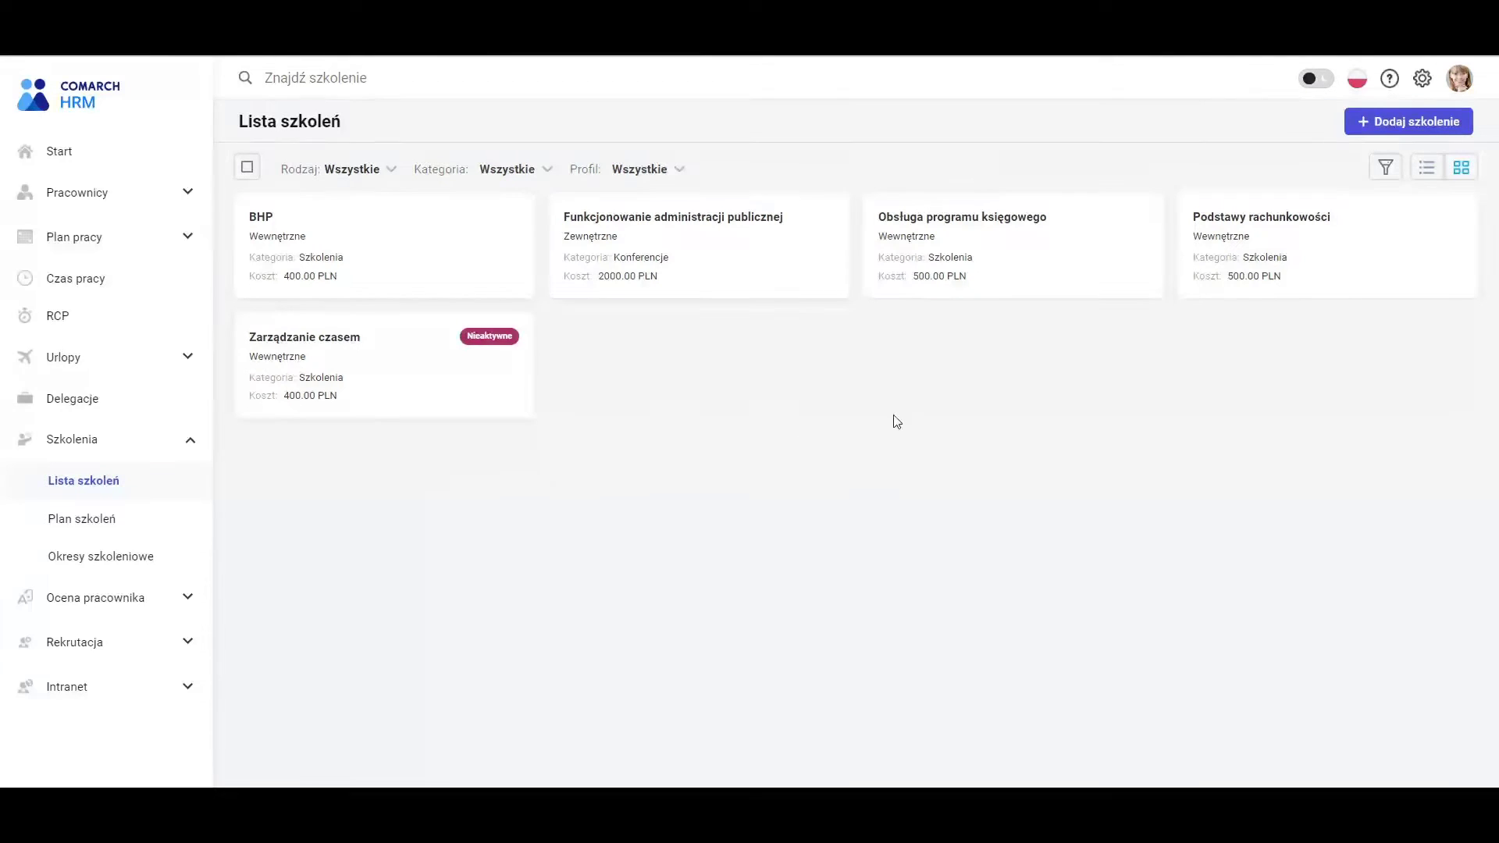
click(1403, 125)
text(S)
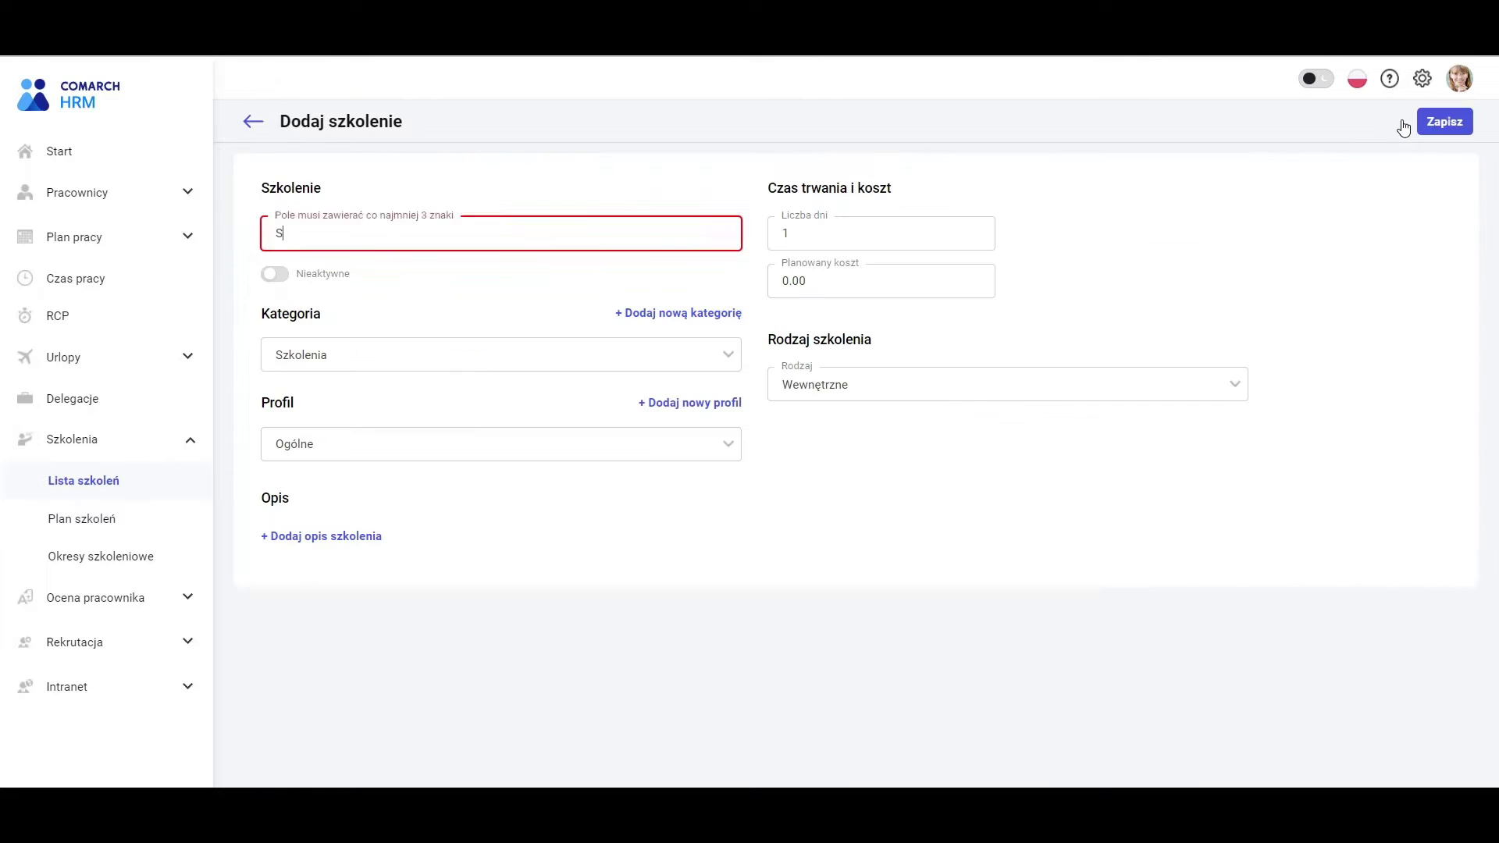
text(zkolenie z )
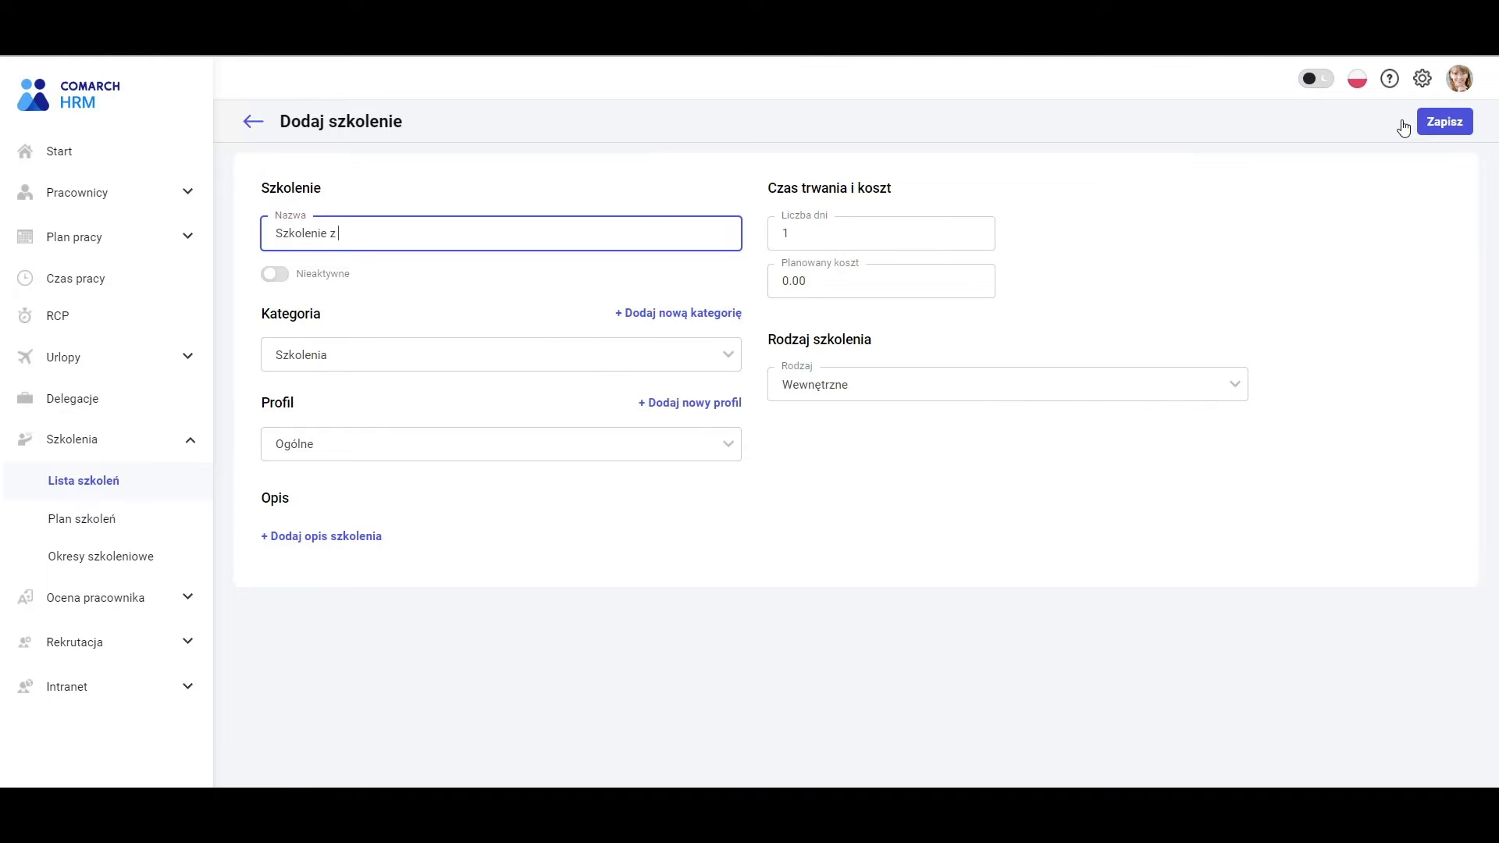
text(MS Excel)
Set the training's duration to 2 days and its planned cost to 500.
click(797, 240)
key(BackSpace)
text(2)
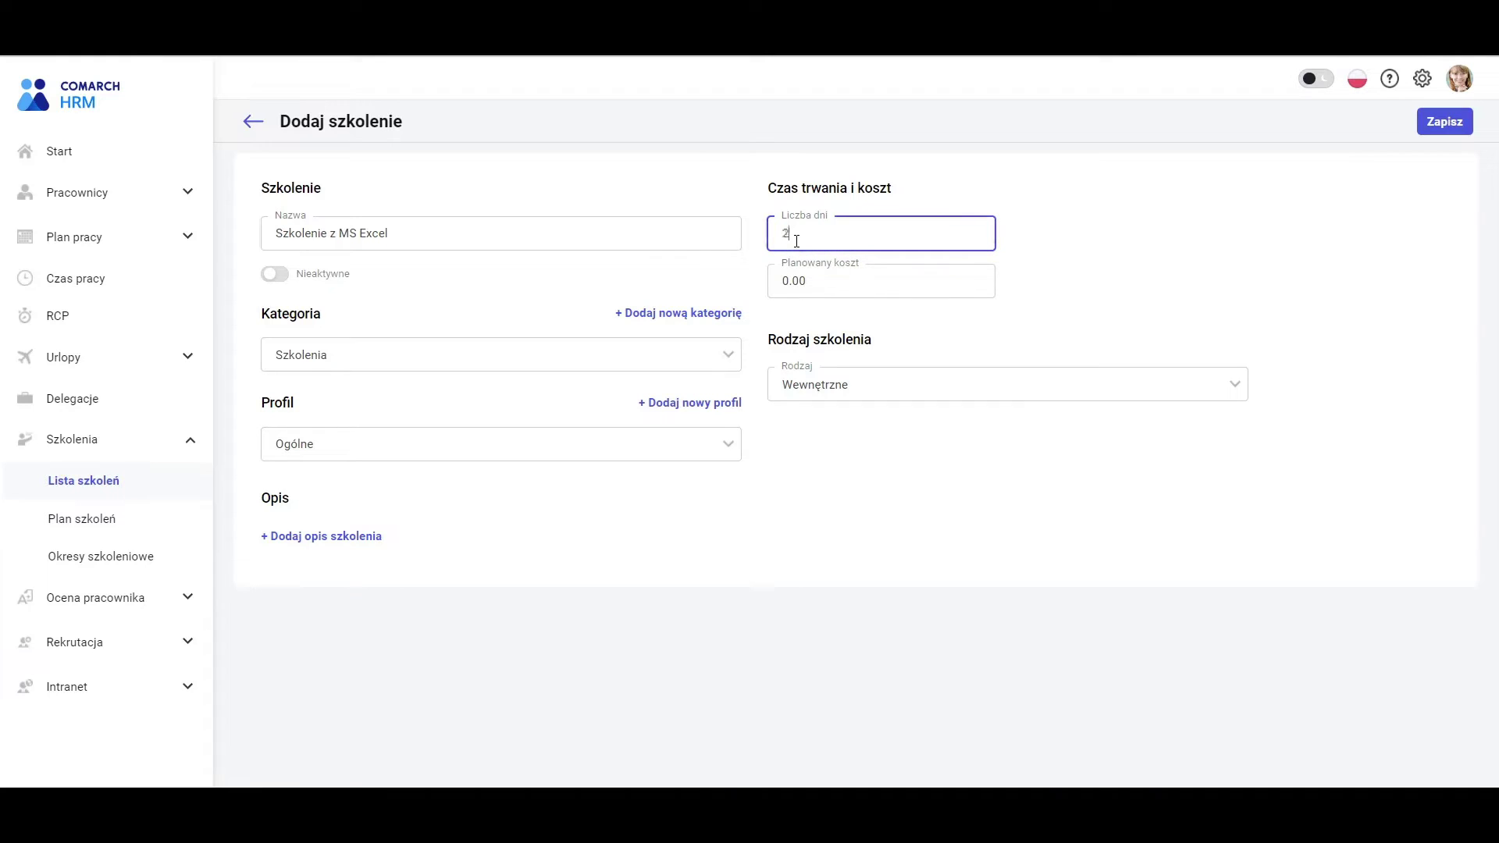
click(775, 279)
text(500)
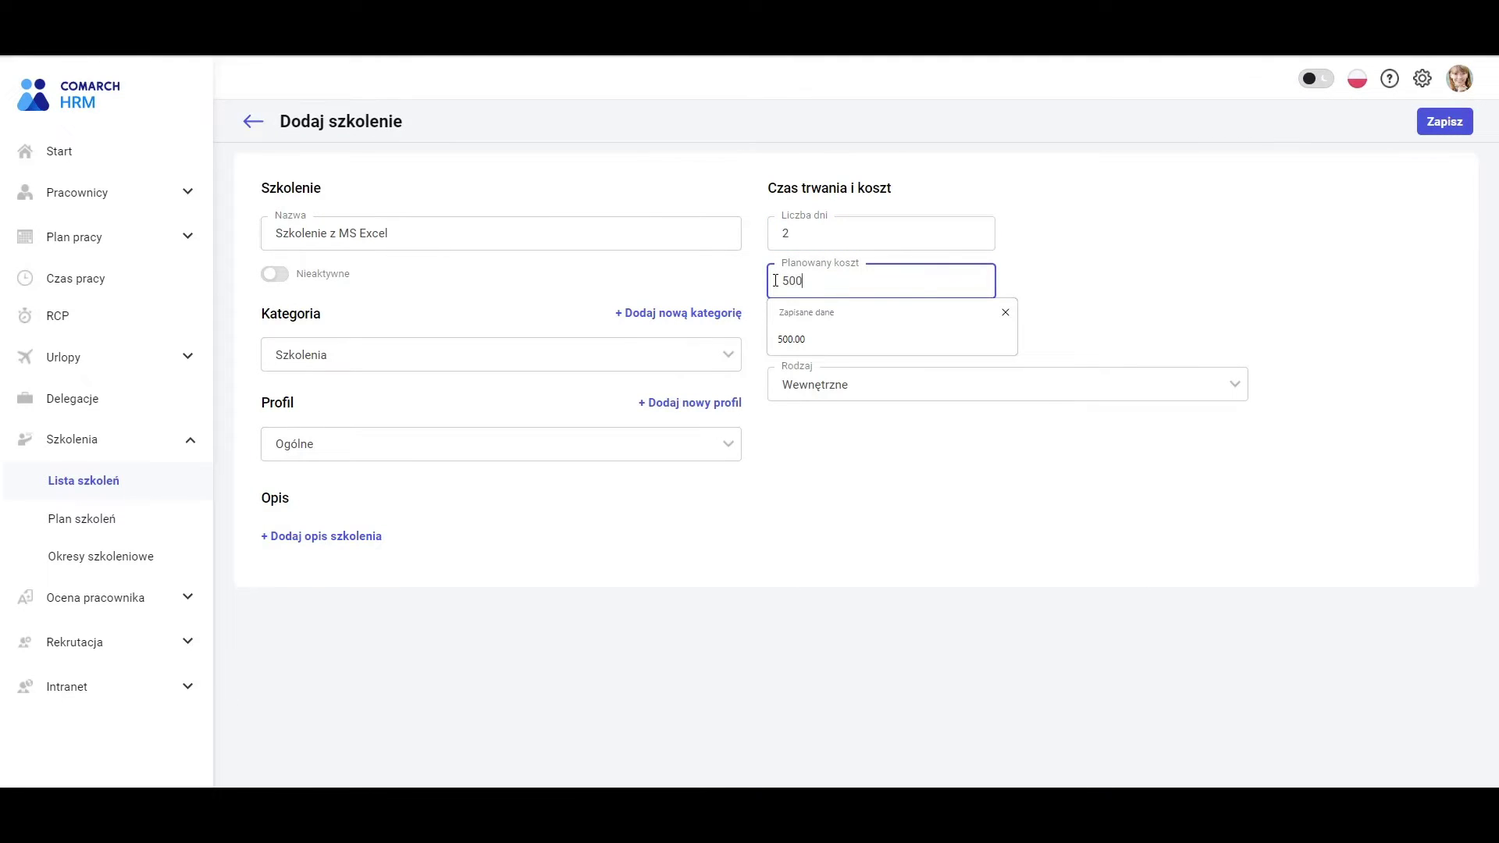
Set the training type to Zewnętrzne, with organiser "Firma szkoleniowa" and location "Wrocław".
click(804, 392)
click(820, 441)
click(820, 442)
text(Firma szkoleniowa)
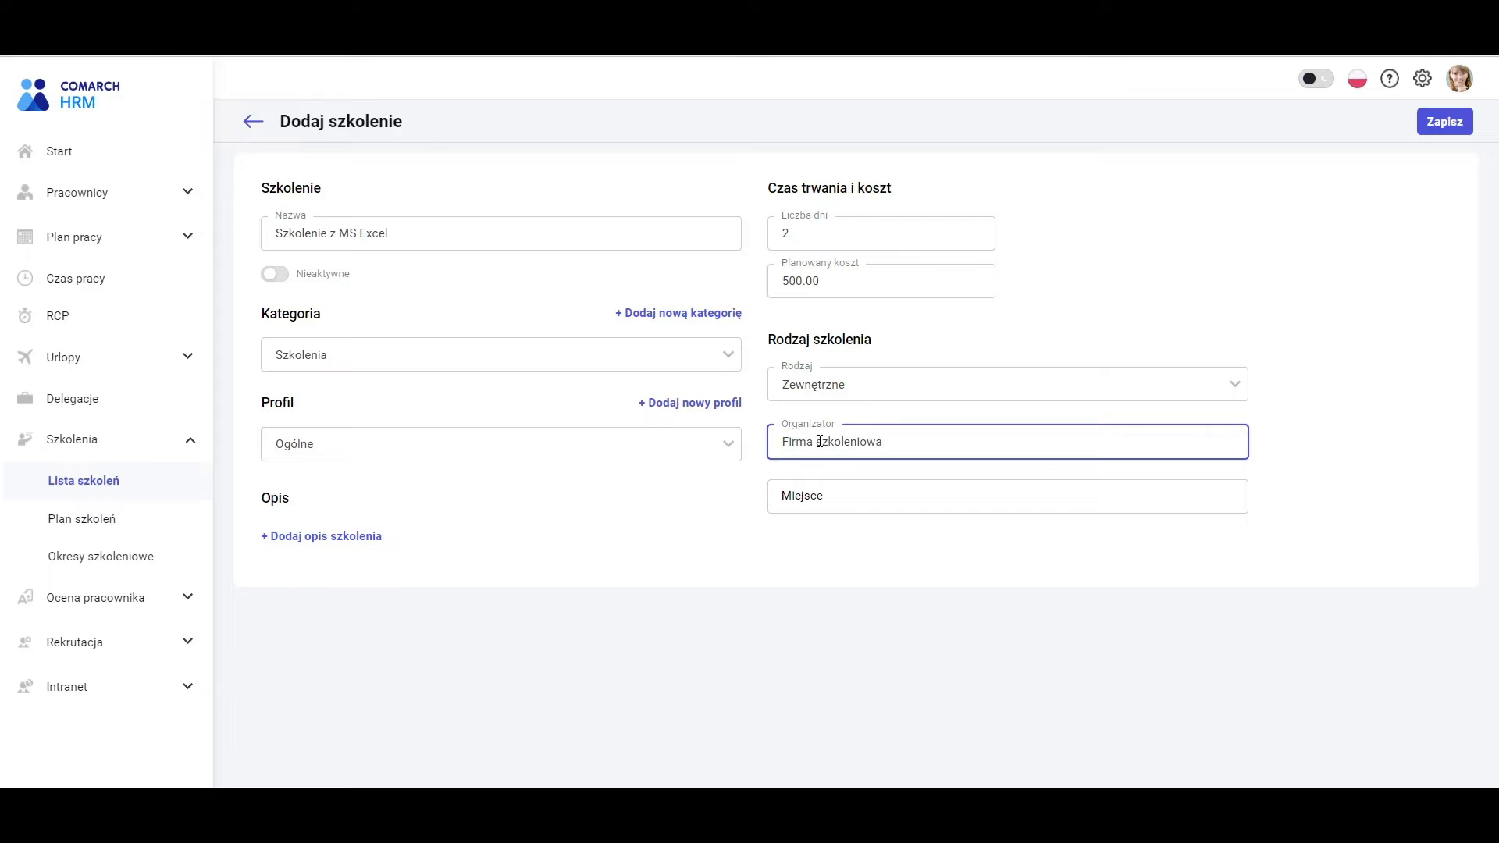
click(826, 505)
text(Wrocław)
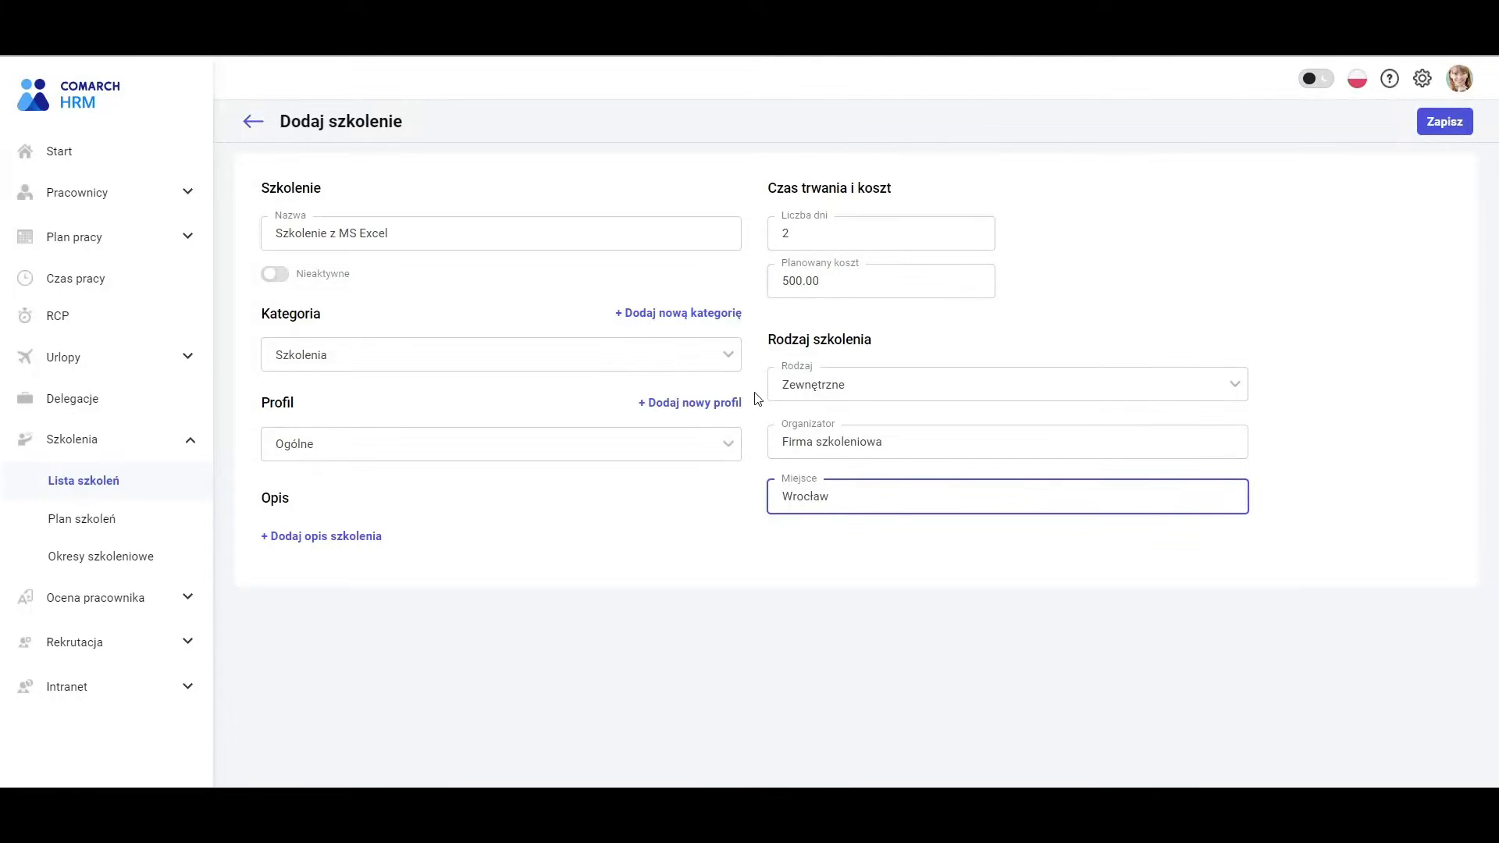
Check the available training categories, keep Szkolenia, and save the new training.
click(738, 357)
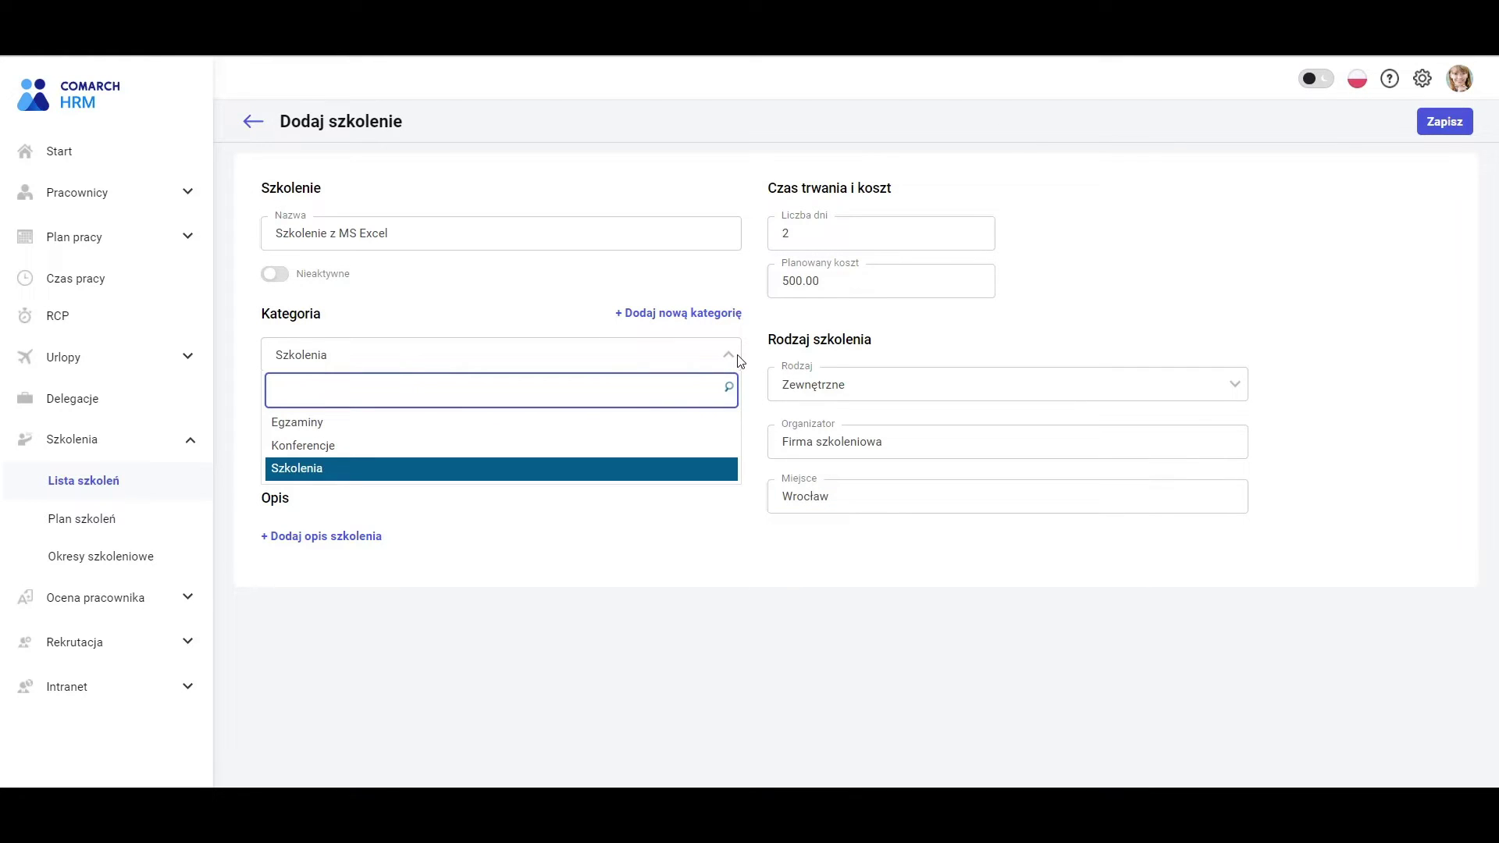
click(739, 361)
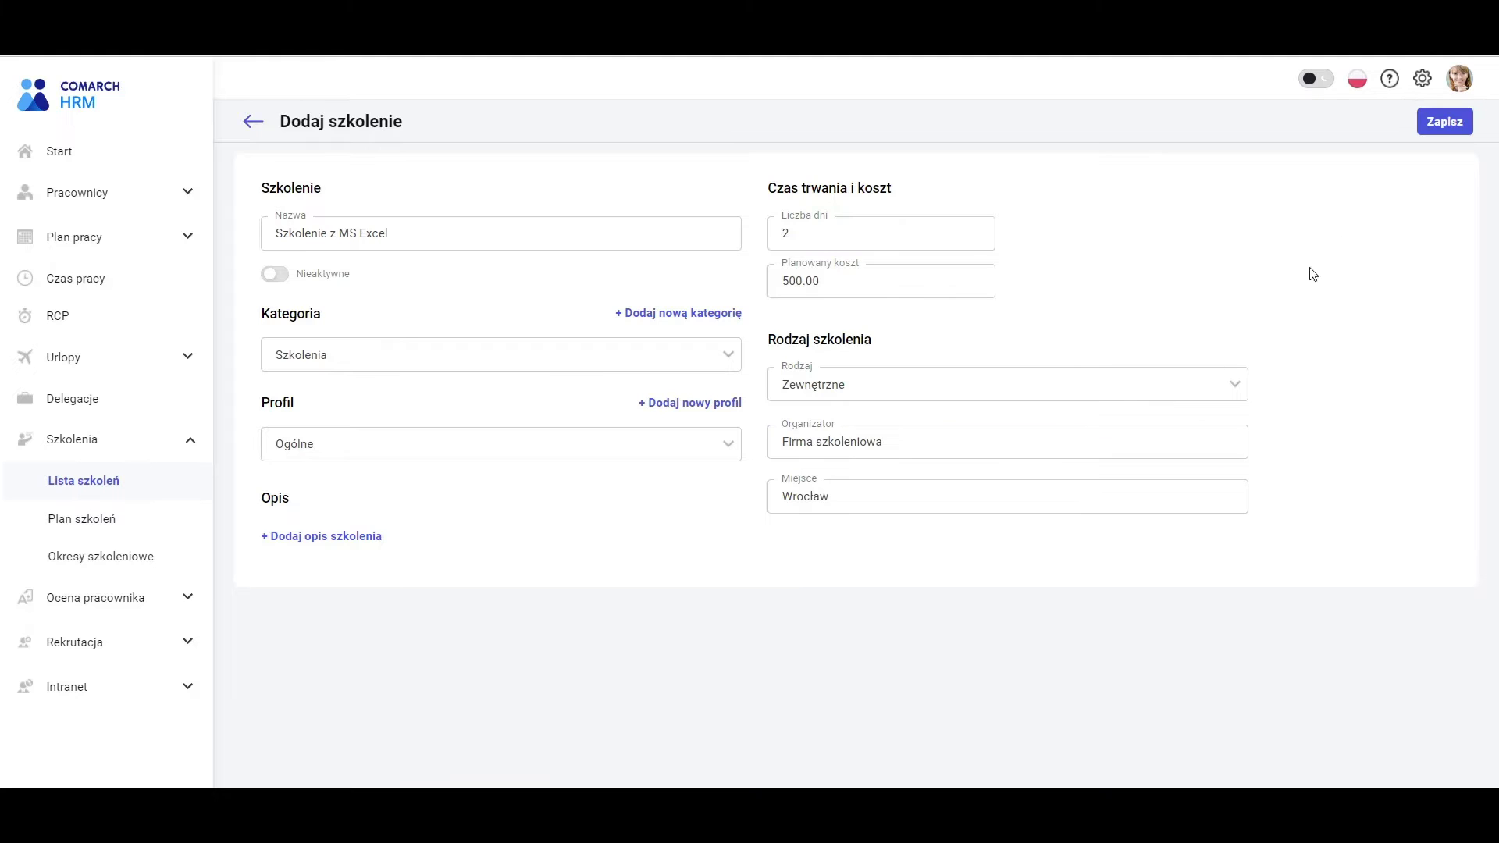
click(1444, 123)
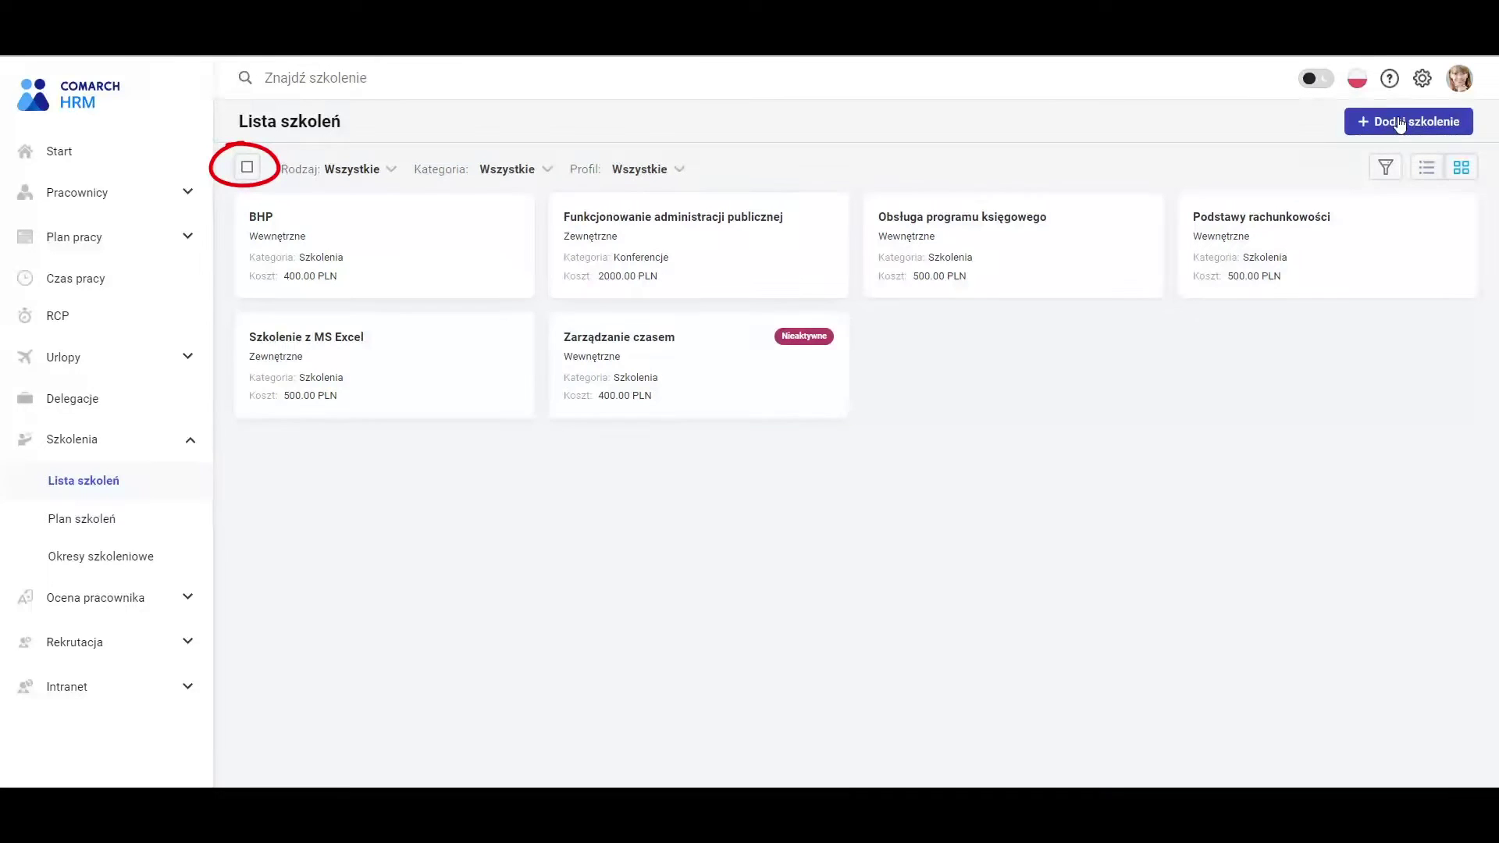
Display the training list as table rows, and review the training periods in the same row layout.
click(1436, 167)
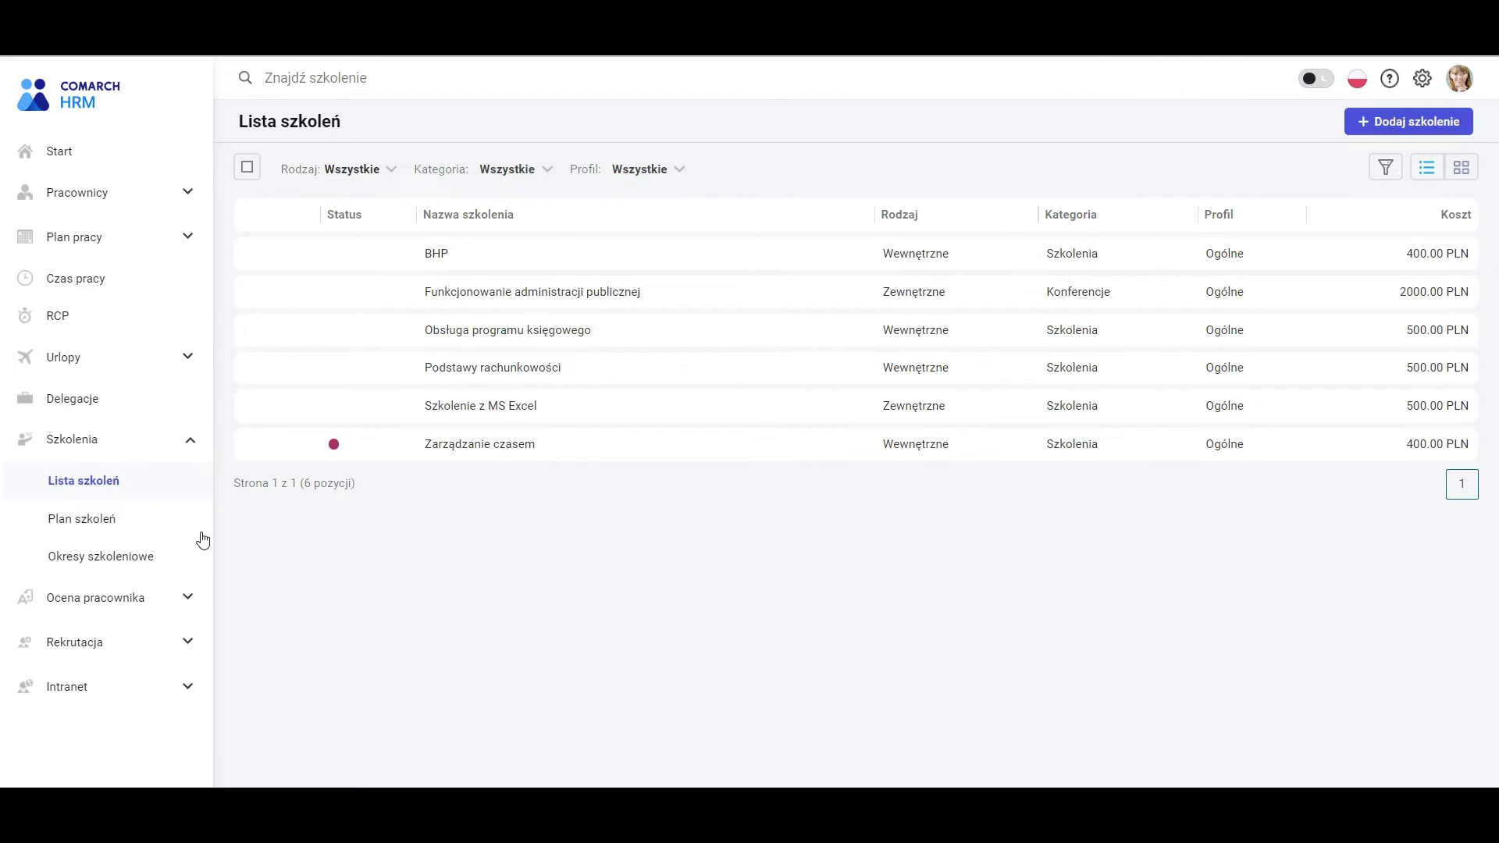
click(139, 559)
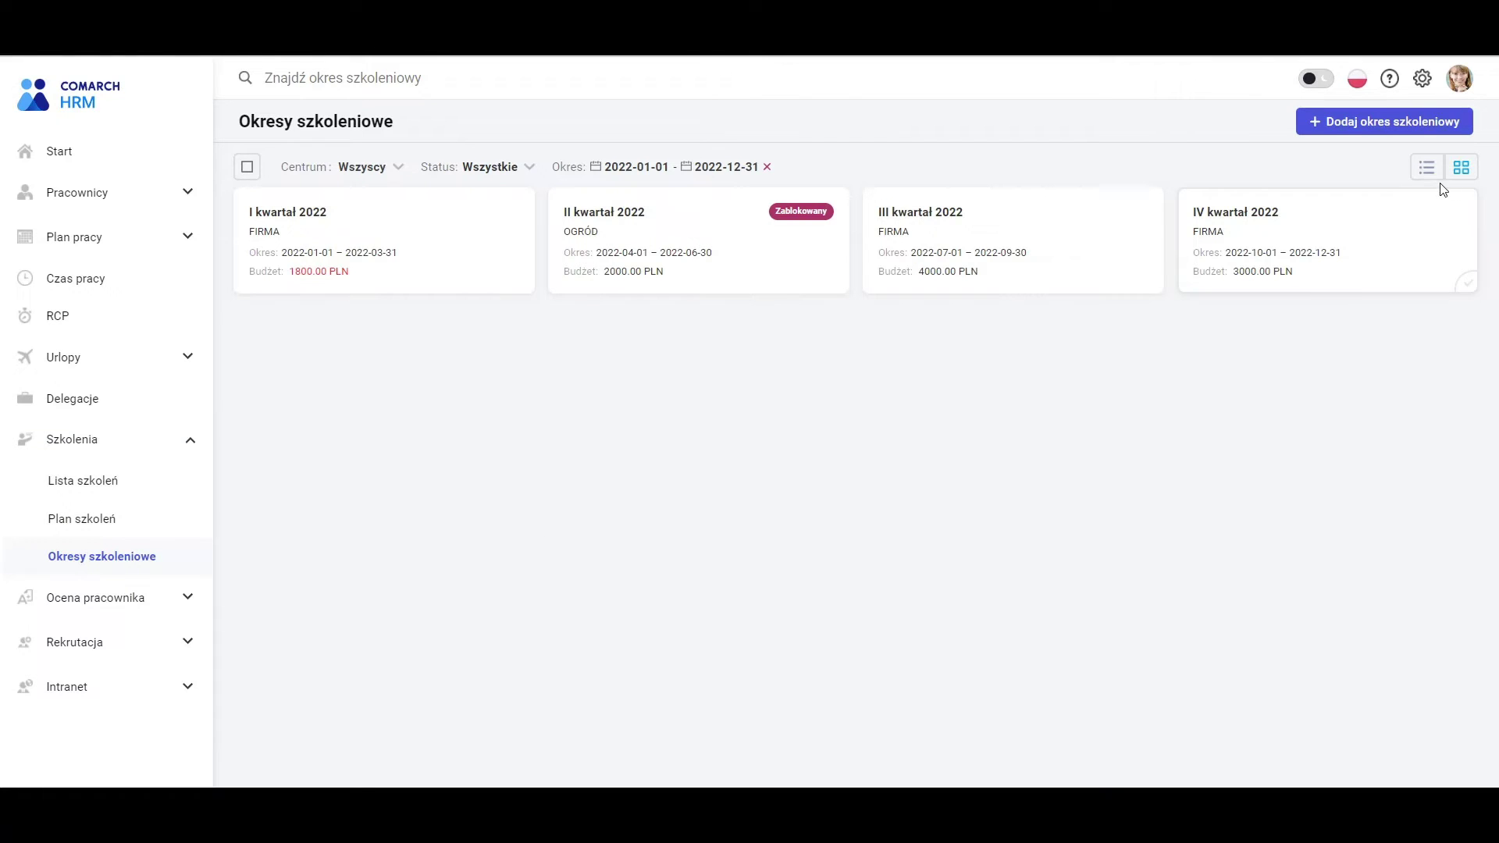
click(1428, 167)
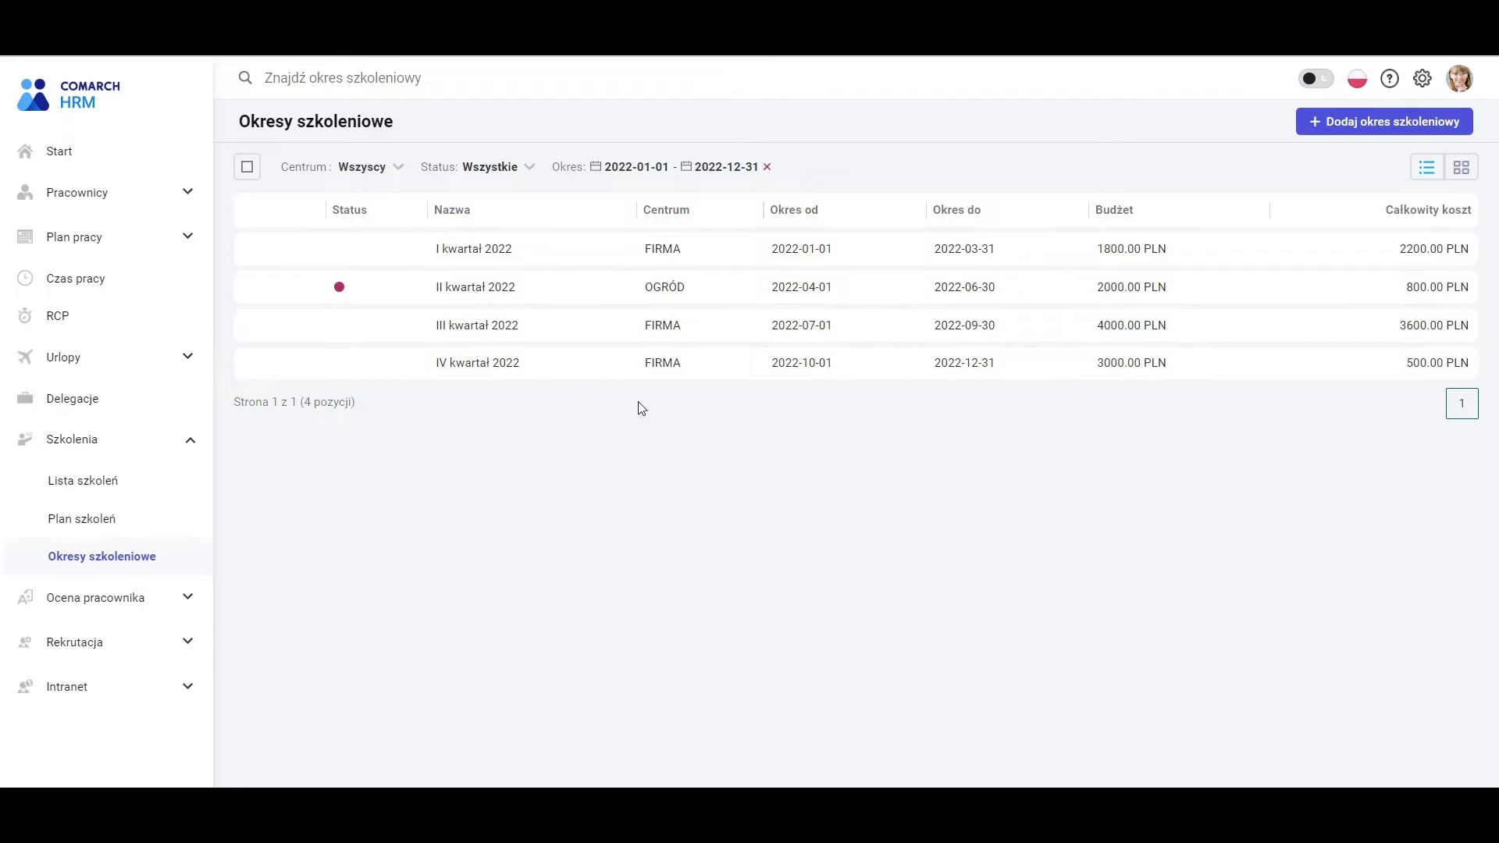
mouse_move(365, 299)
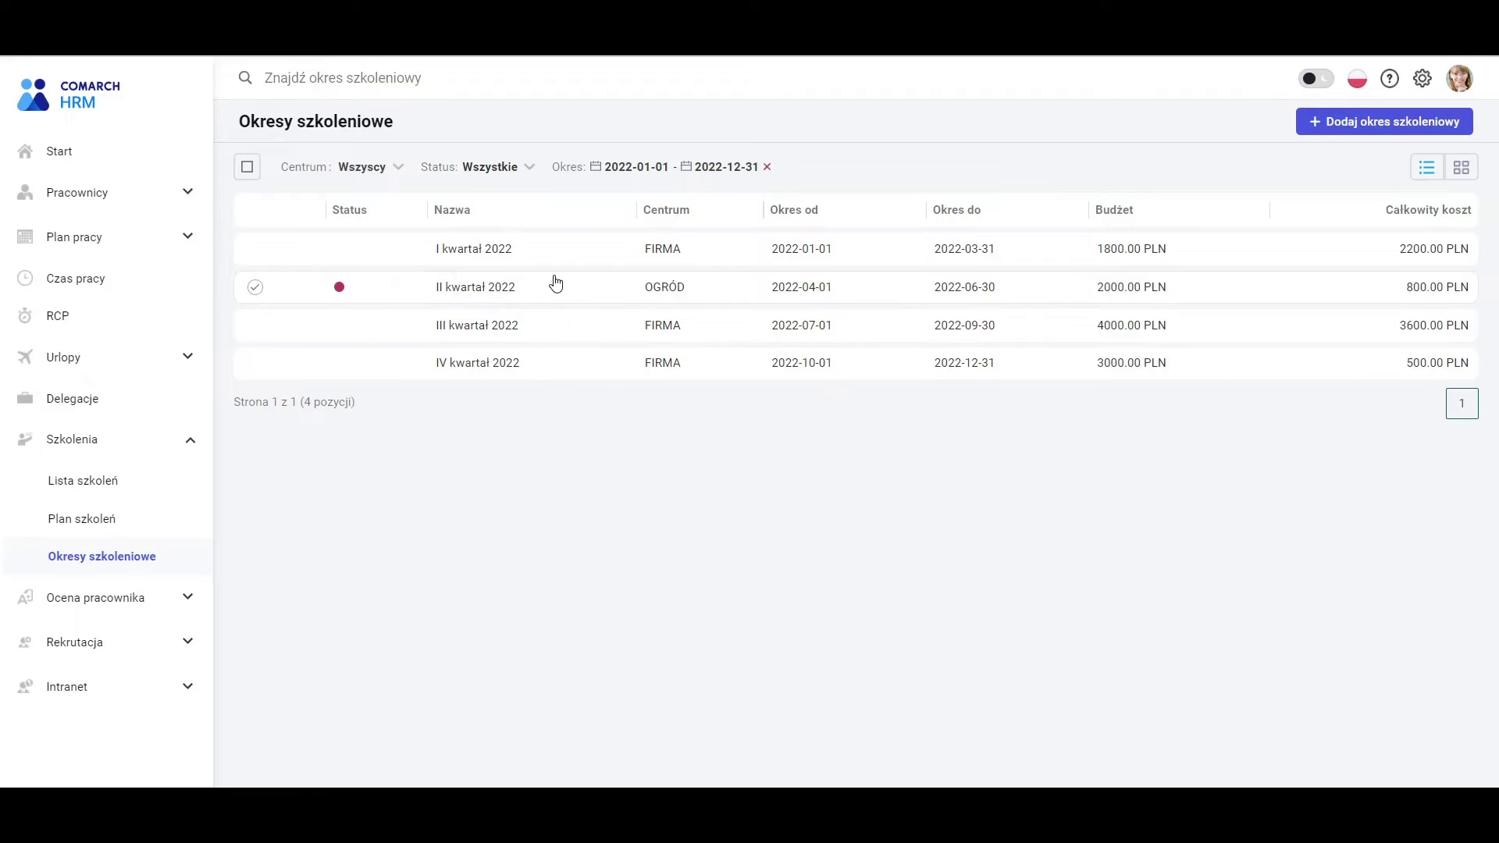
Add a new training period named "I kwartał 2023" and assign it to the FIRMA centre.
click(1302, 127)
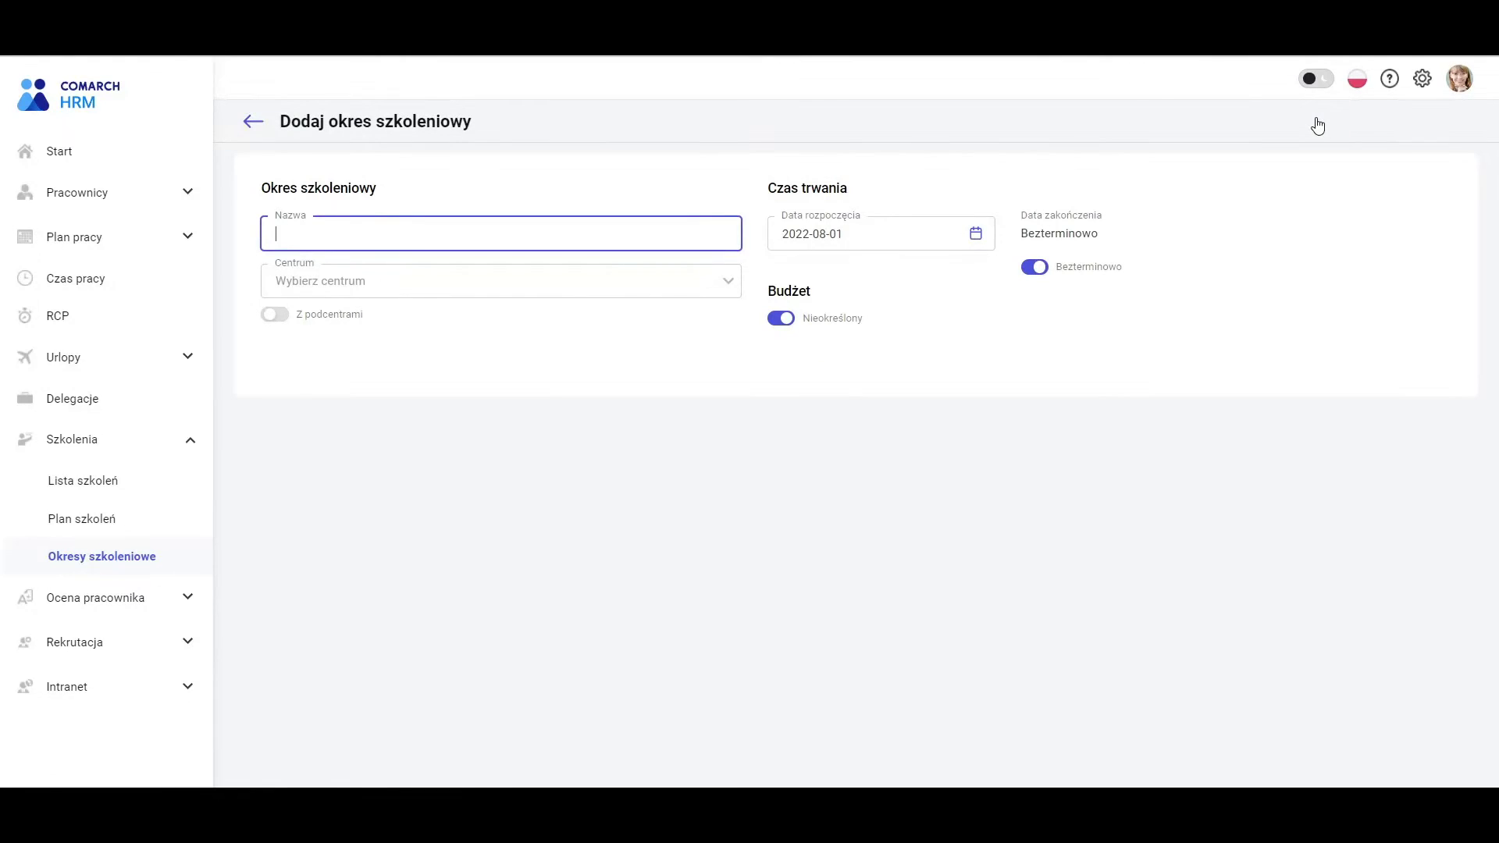
text(I kwartał 2023)
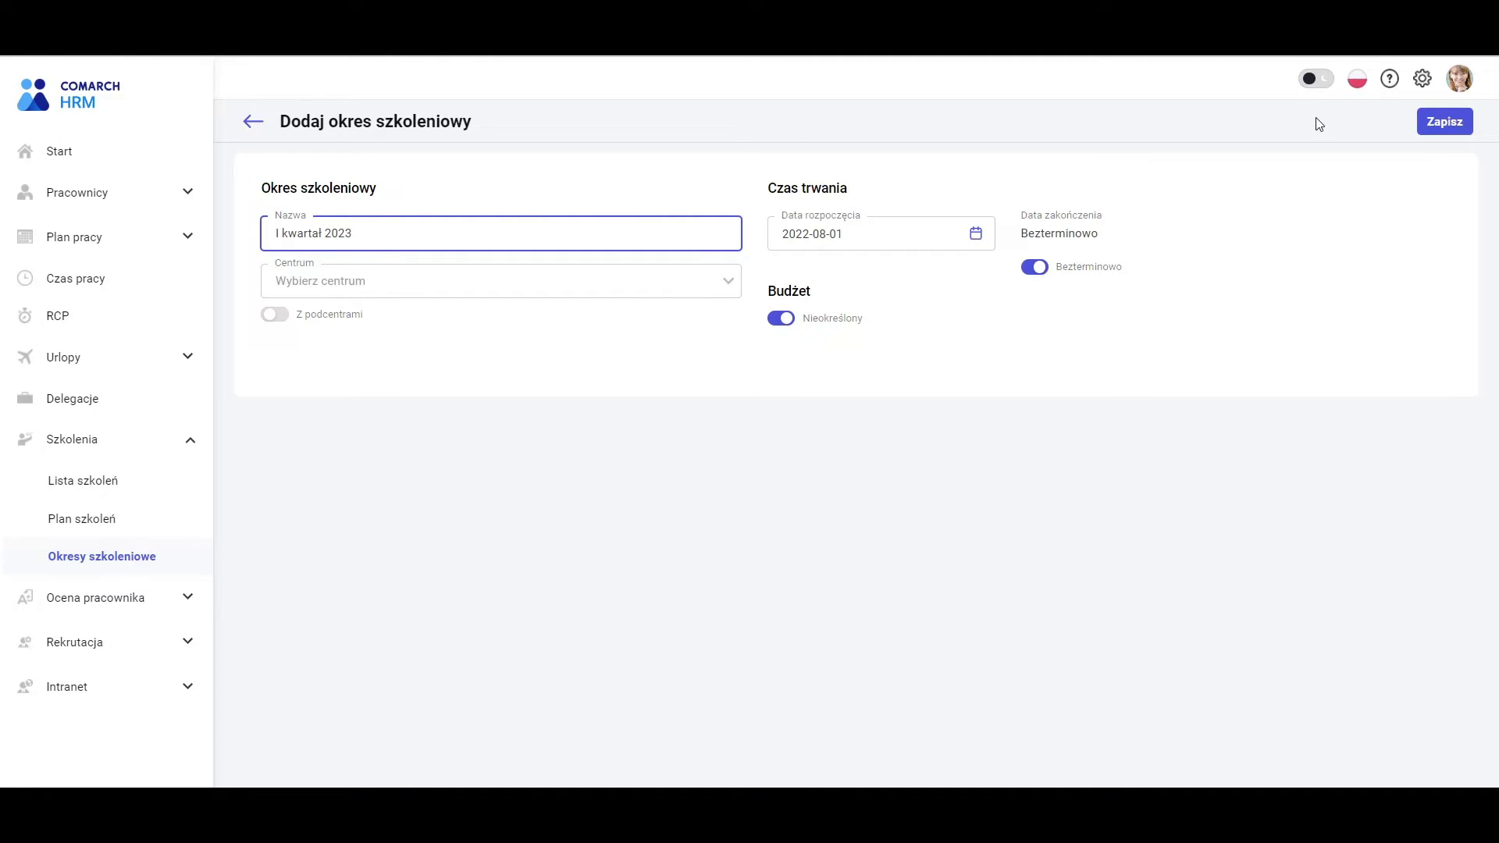
click(706, 288)
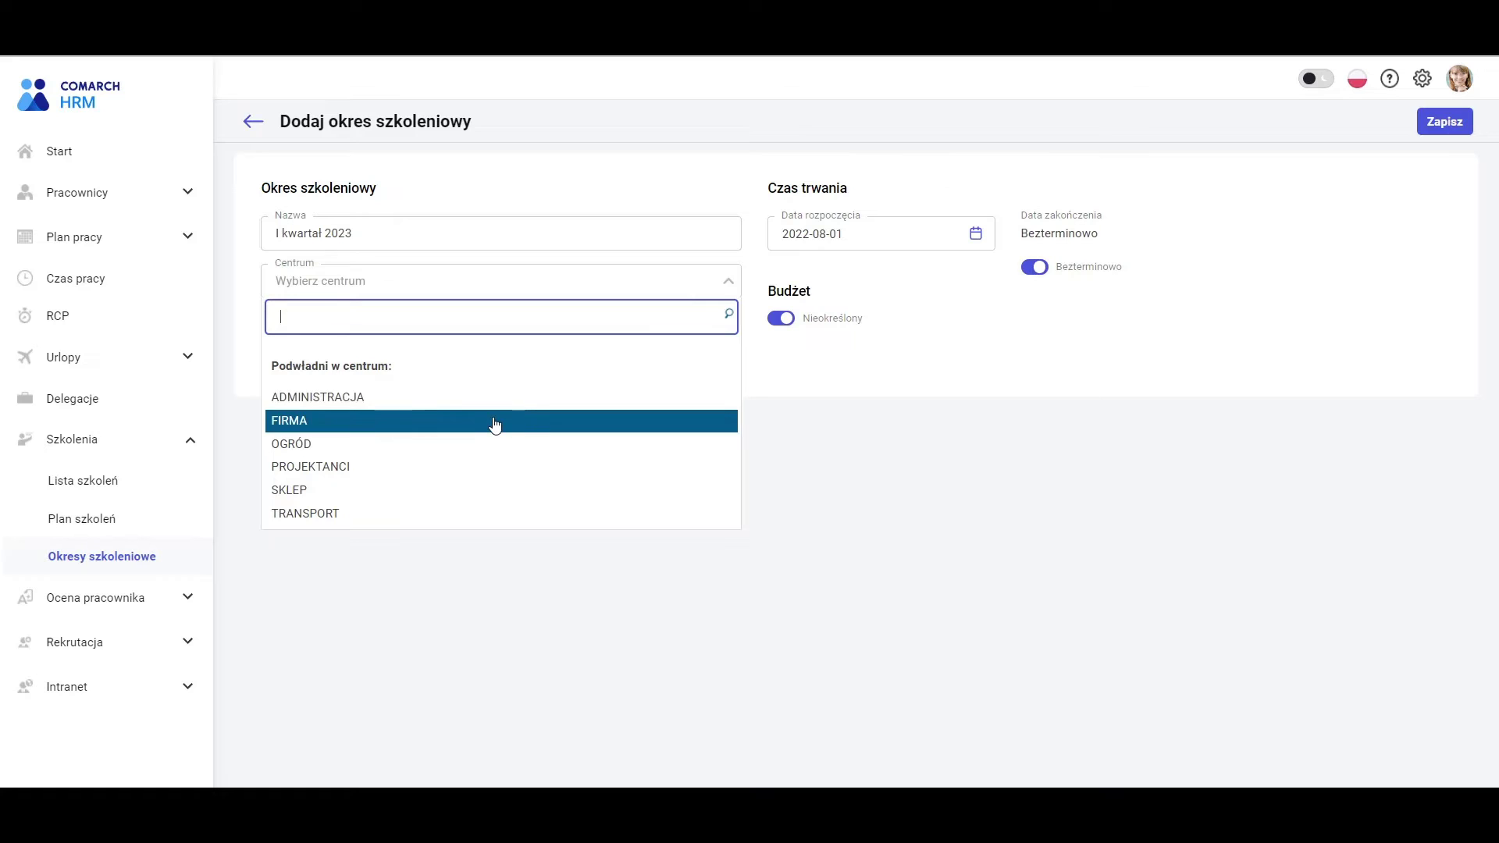
click(494, 422)
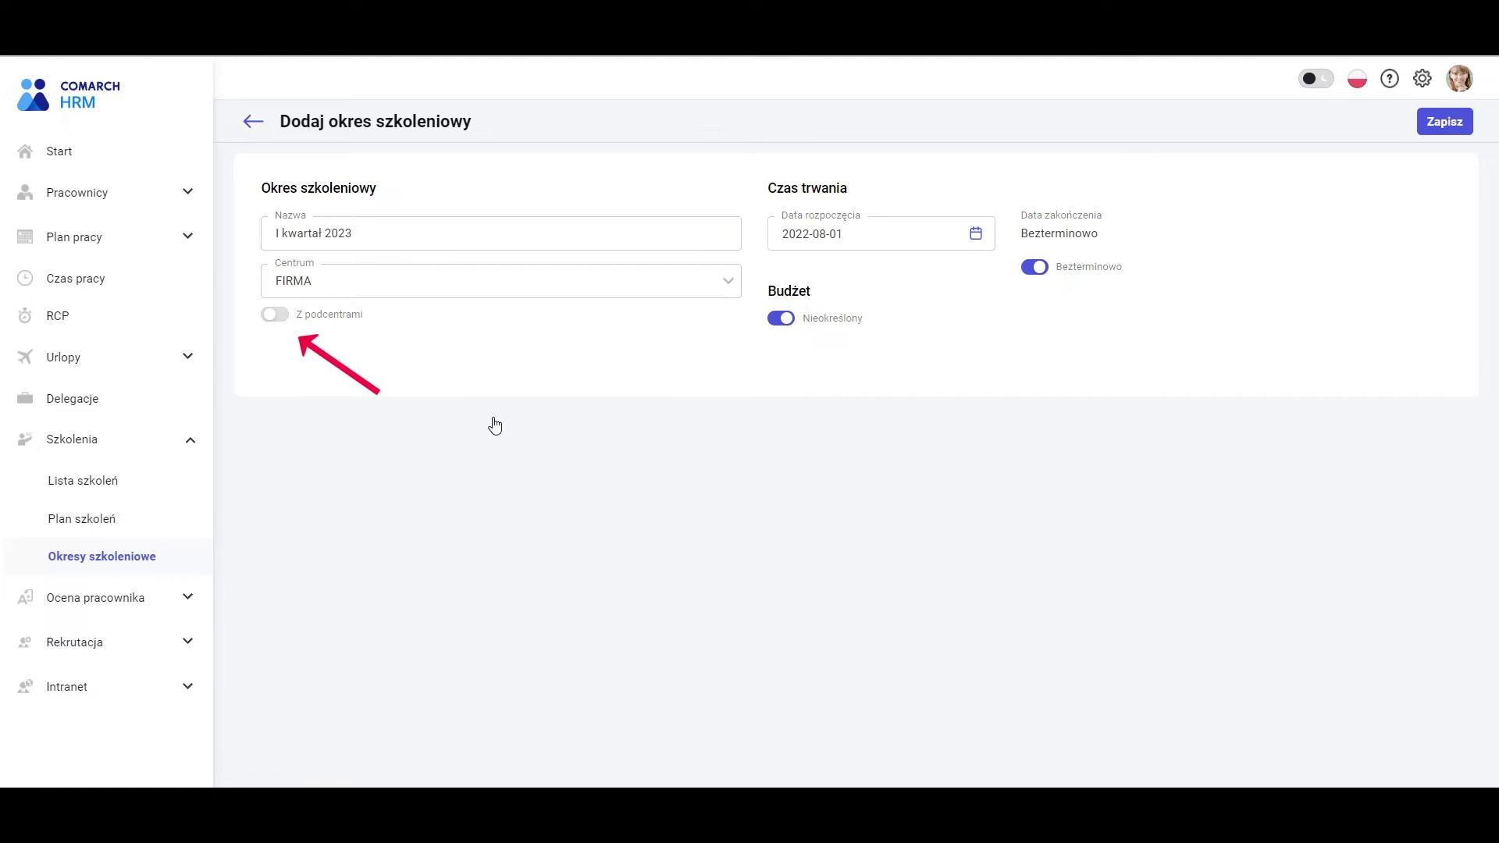
Set the training period's start date to 2023-01-01.
click(798, 240)
click(960, 281)
click(960, 281)
click(960, 280)
click(961, 281)
click(960, 281)
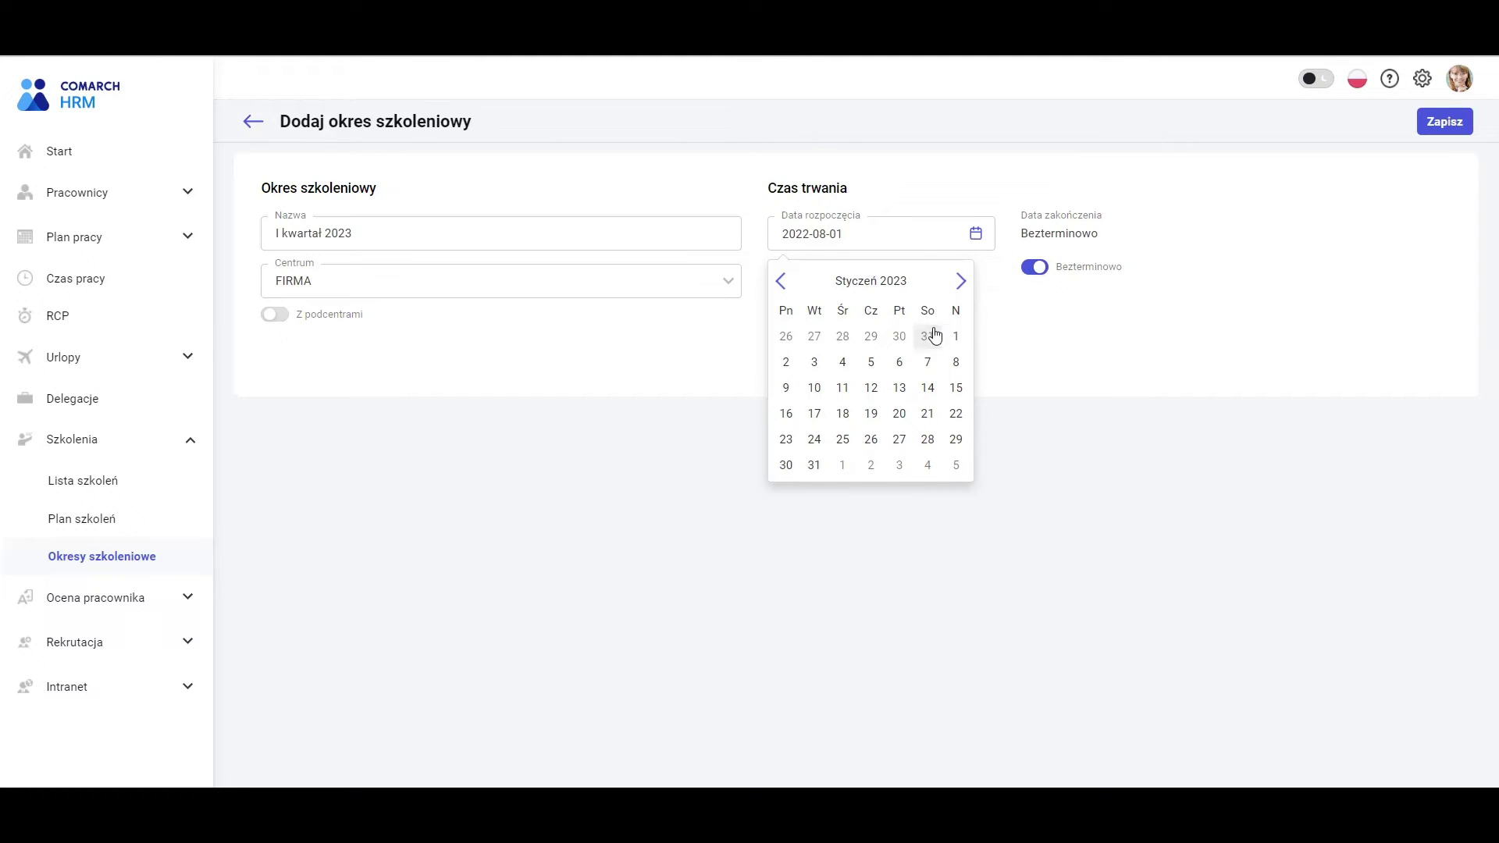
click(955, 338)
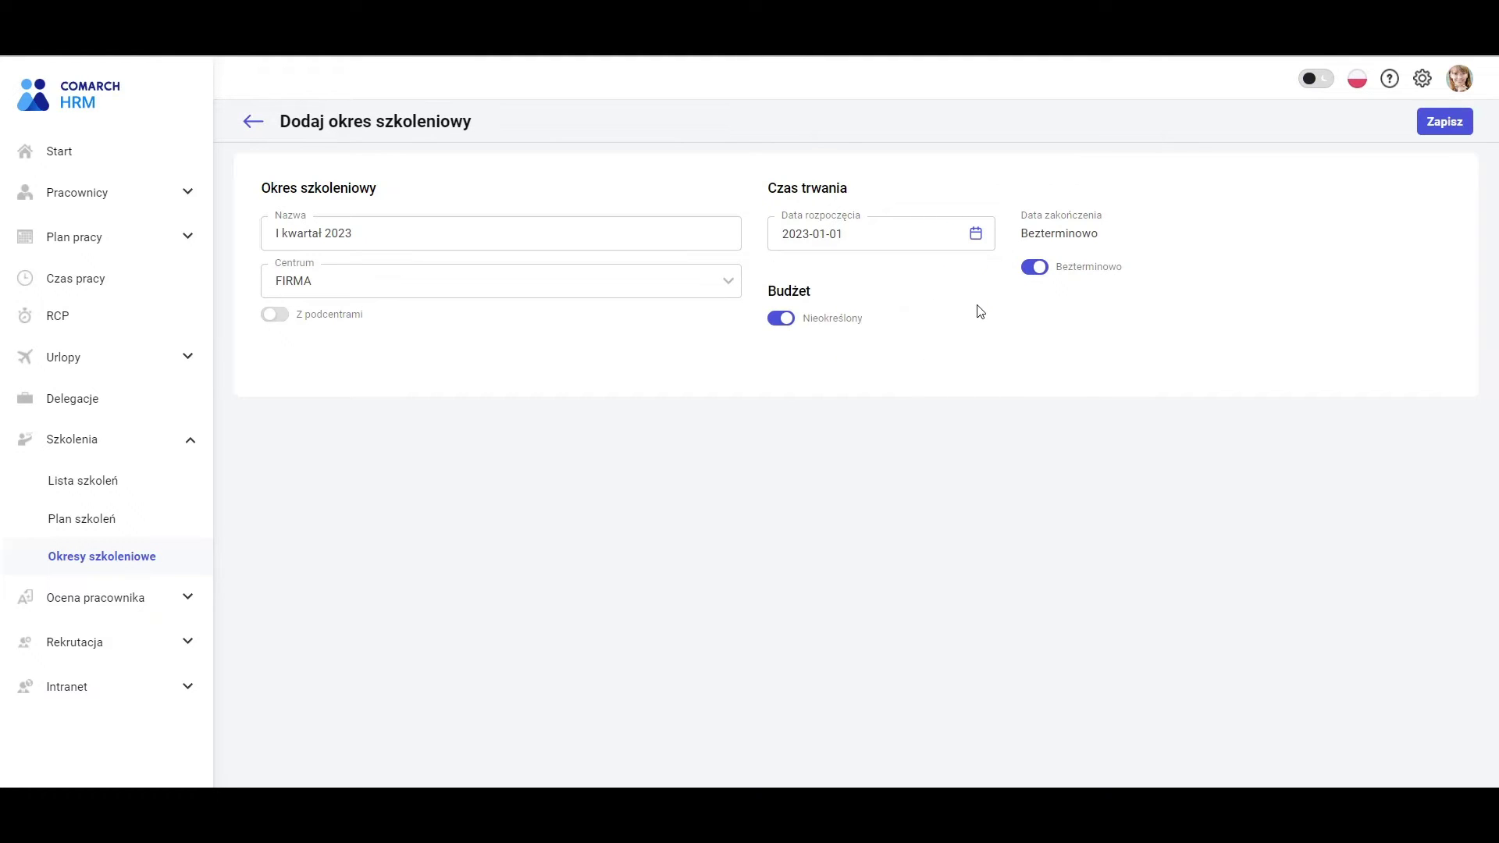
Turn off the Bezterminowo option and set the training period's end date to 2023-03-31.
click(1035, 269)
click(1066, 234)
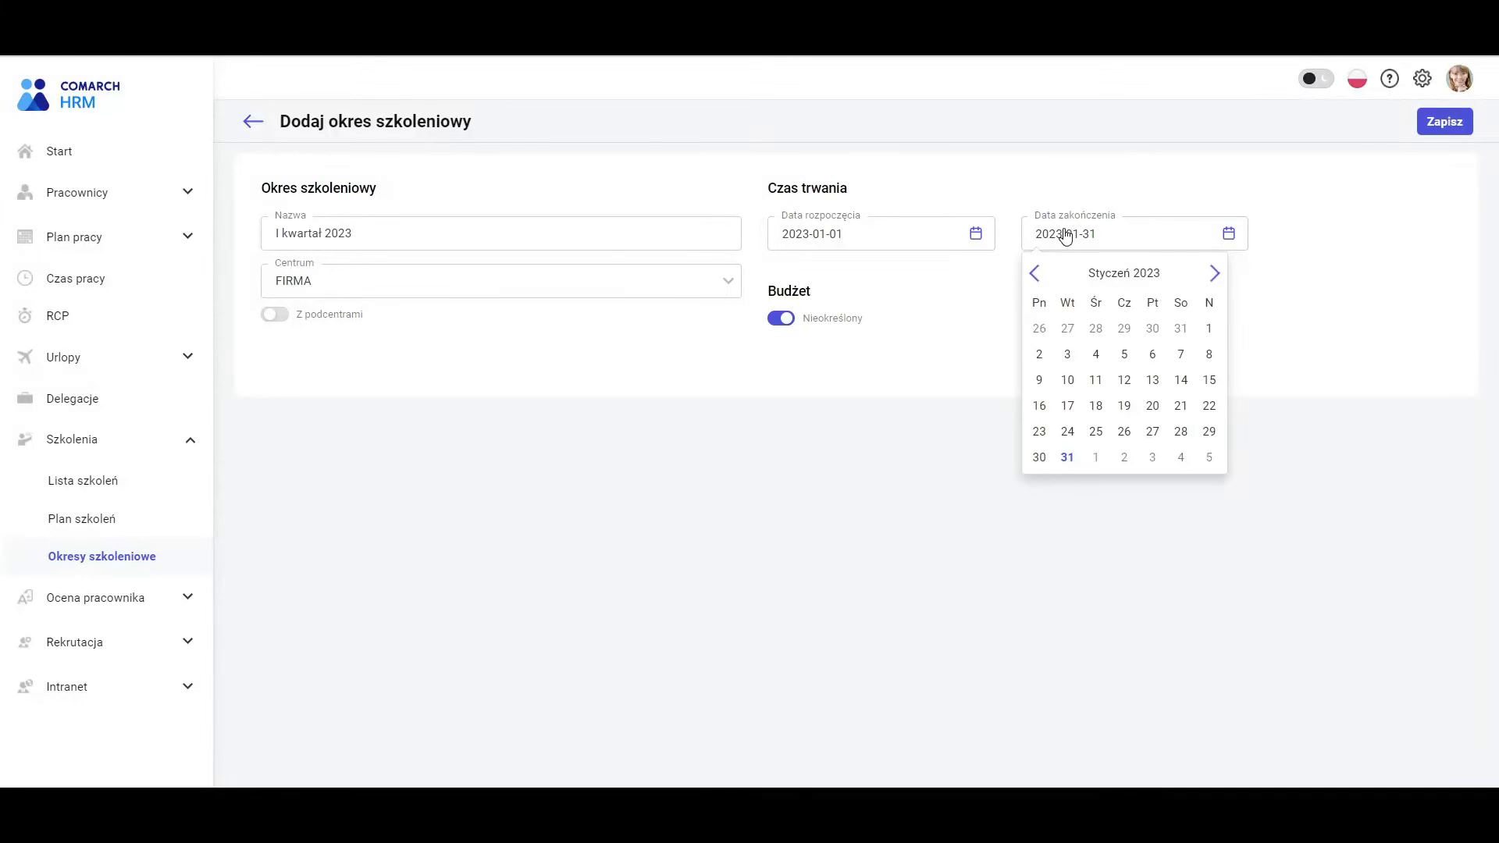
click(1214, 273)
click(1214, 273)
click(1154, 435)
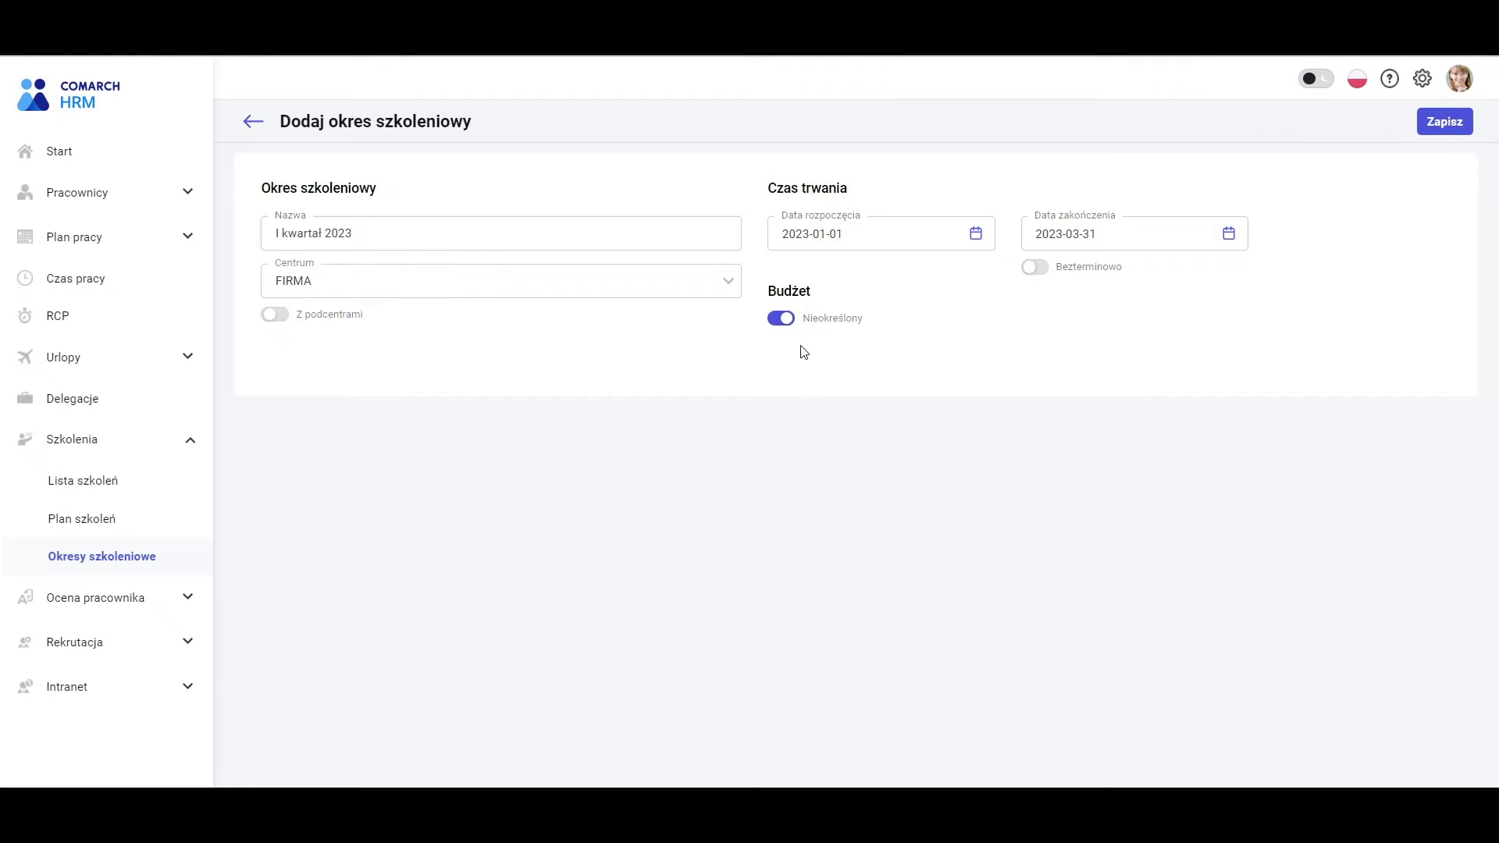
Give the training period a defined budget of 6000 and save the period.
click(779, 320)
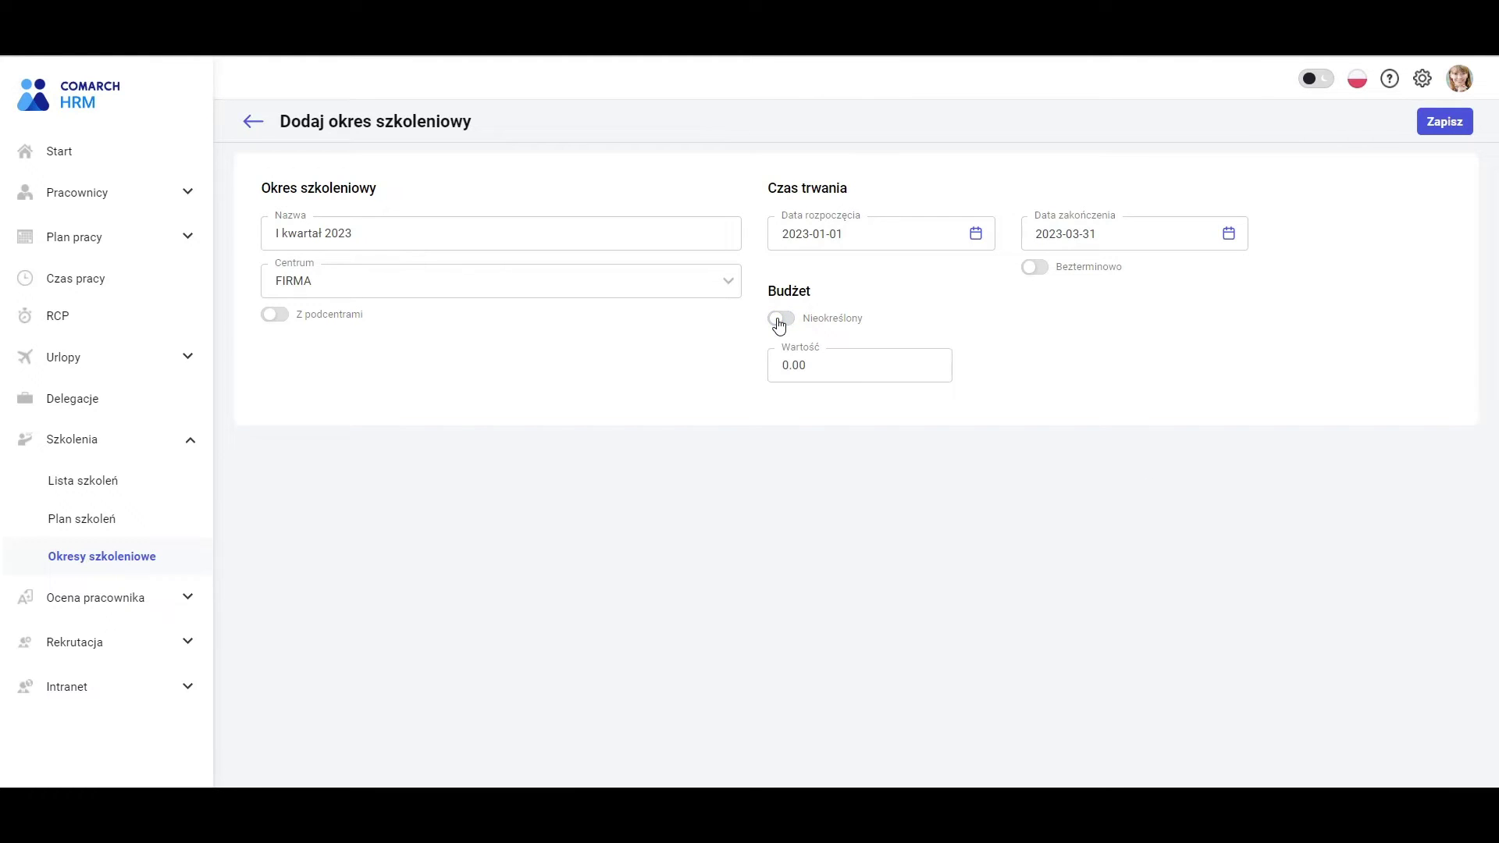
click(775, 356)
text(6000)
click(1429, 122)
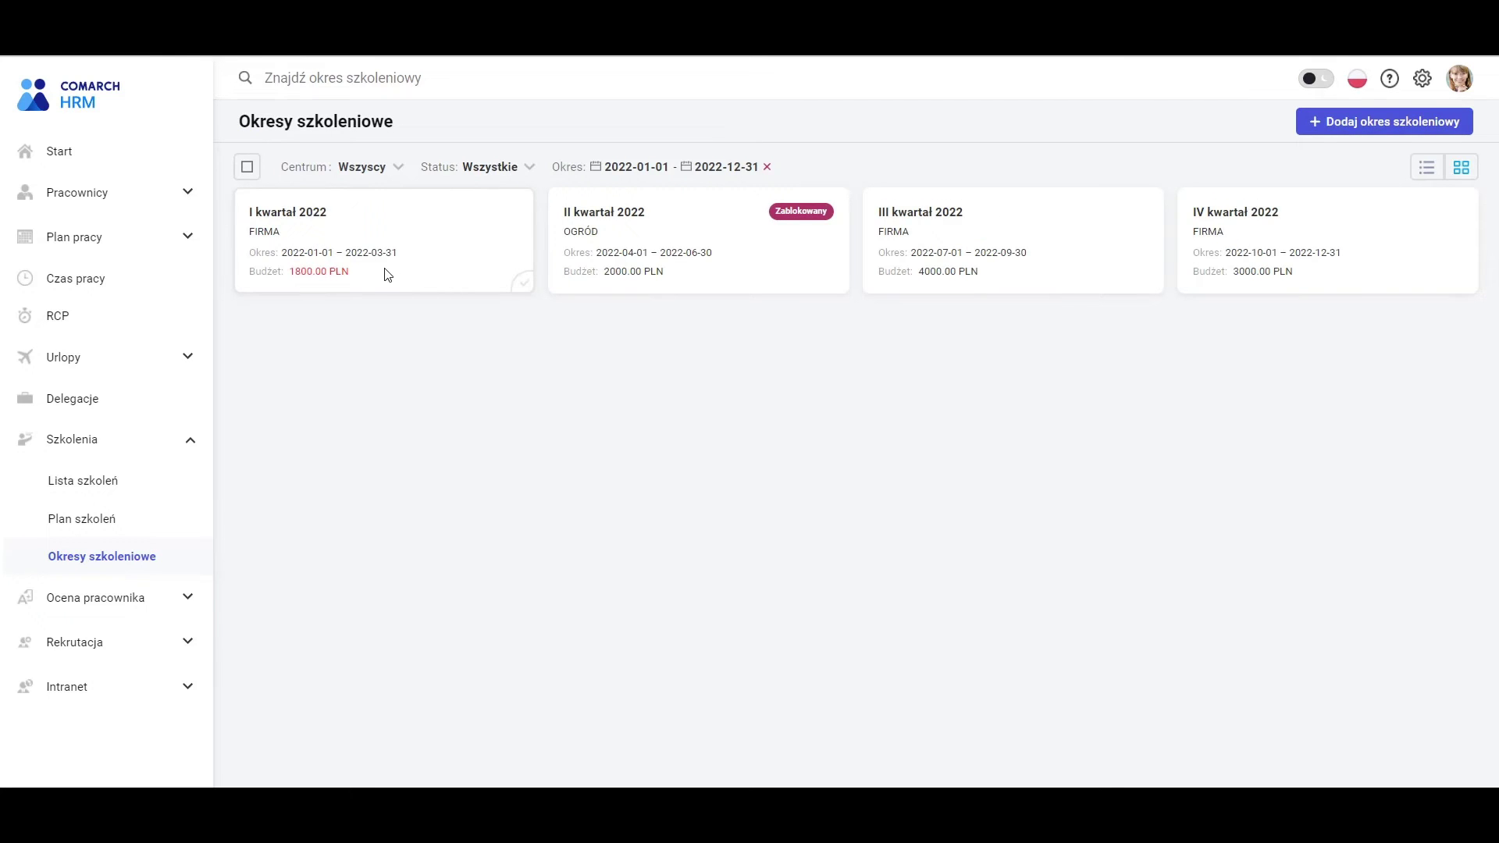
Open the II kwartał 2022 training period to examine its budget, costs and assigned trainings.
click(572, 266)
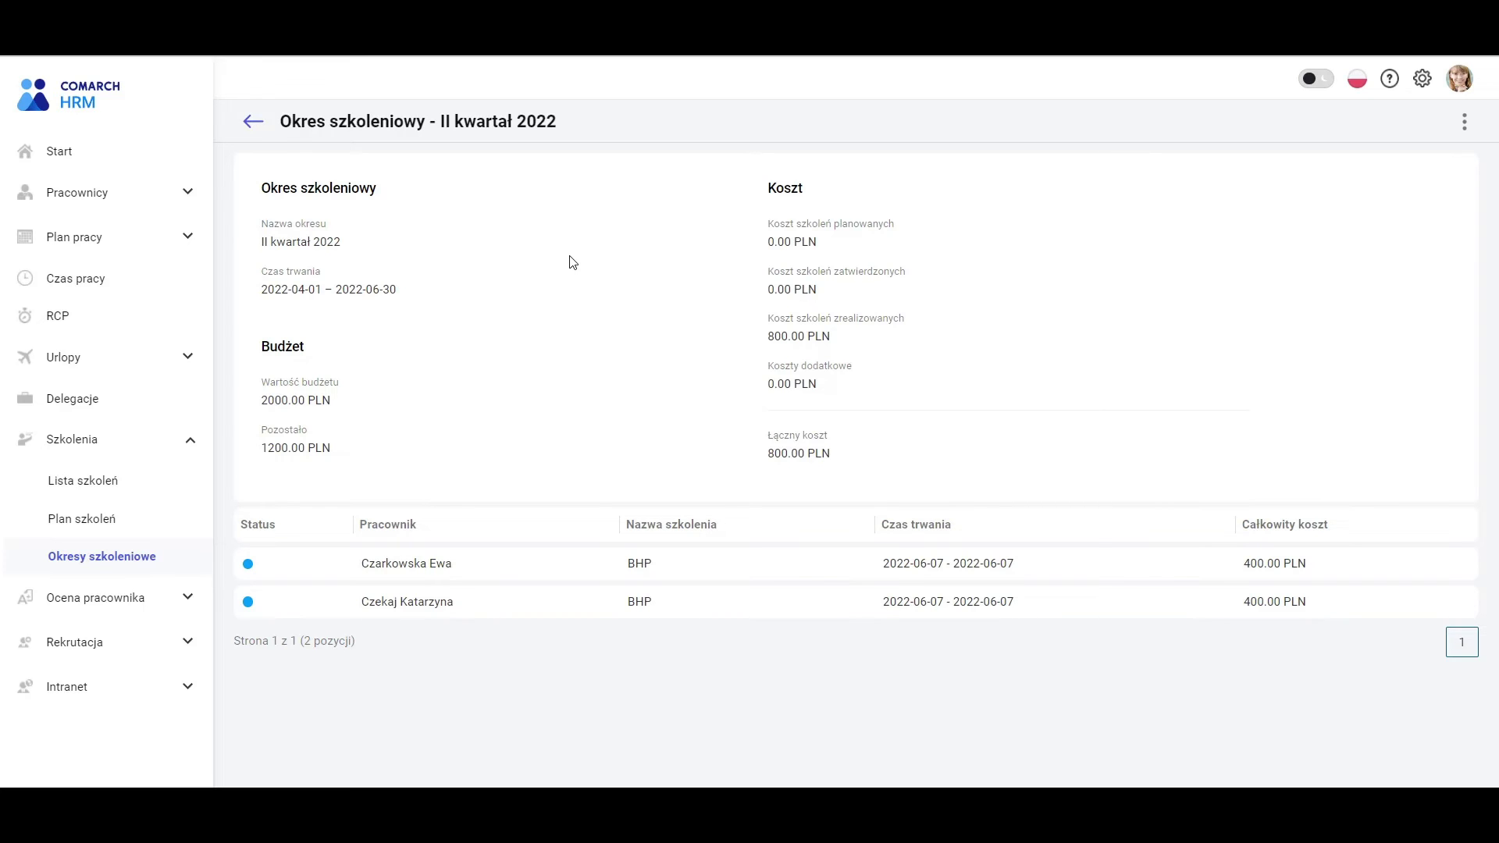
Plan the internal training Obsługa programu księgowego for the preselected employee in the III kwartał 2022 period and save it.
click(86, 520)
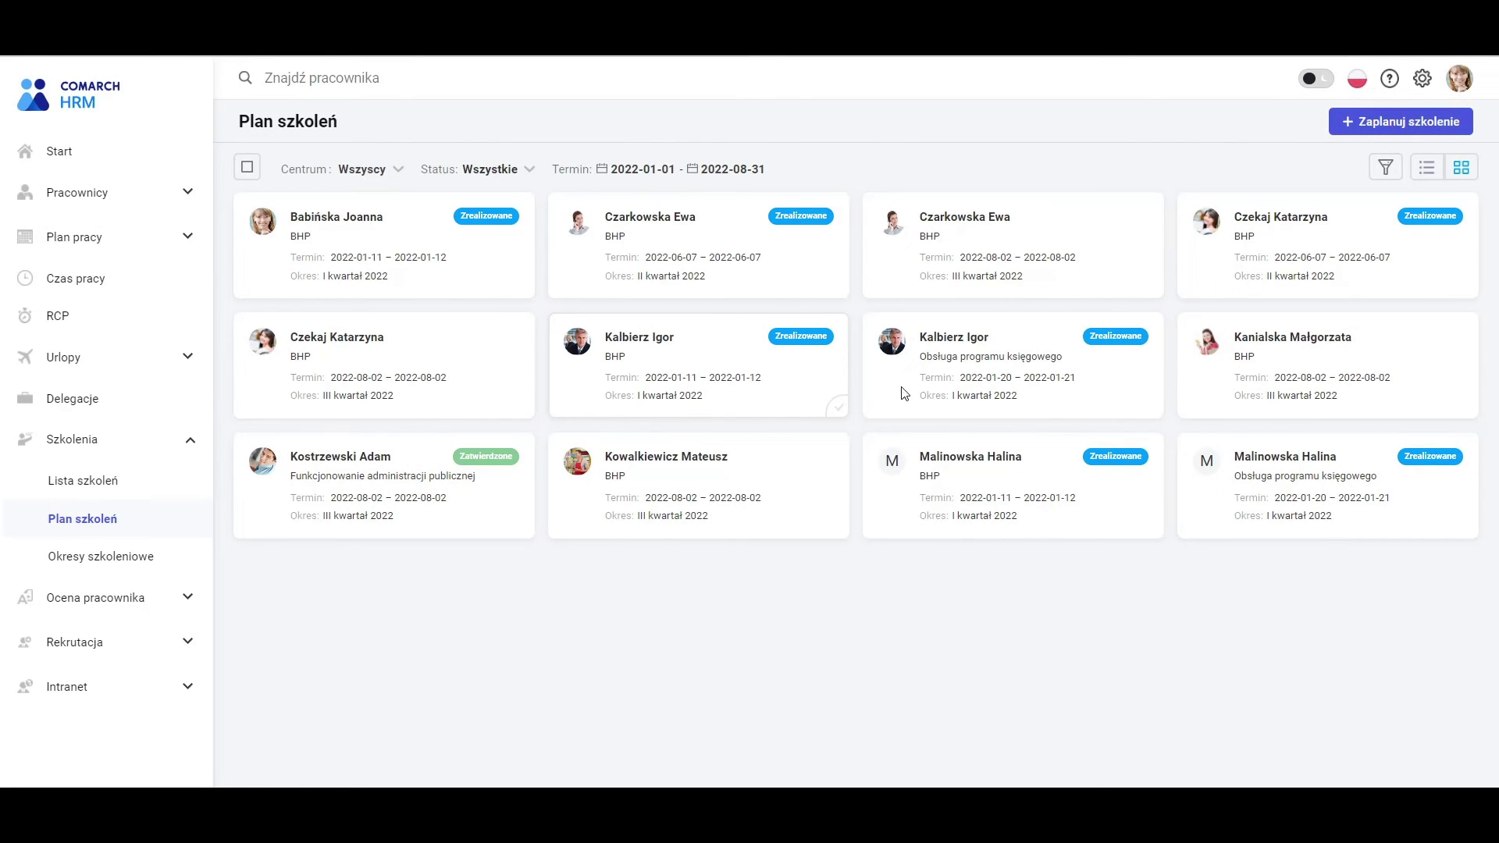
click(1363, 133)
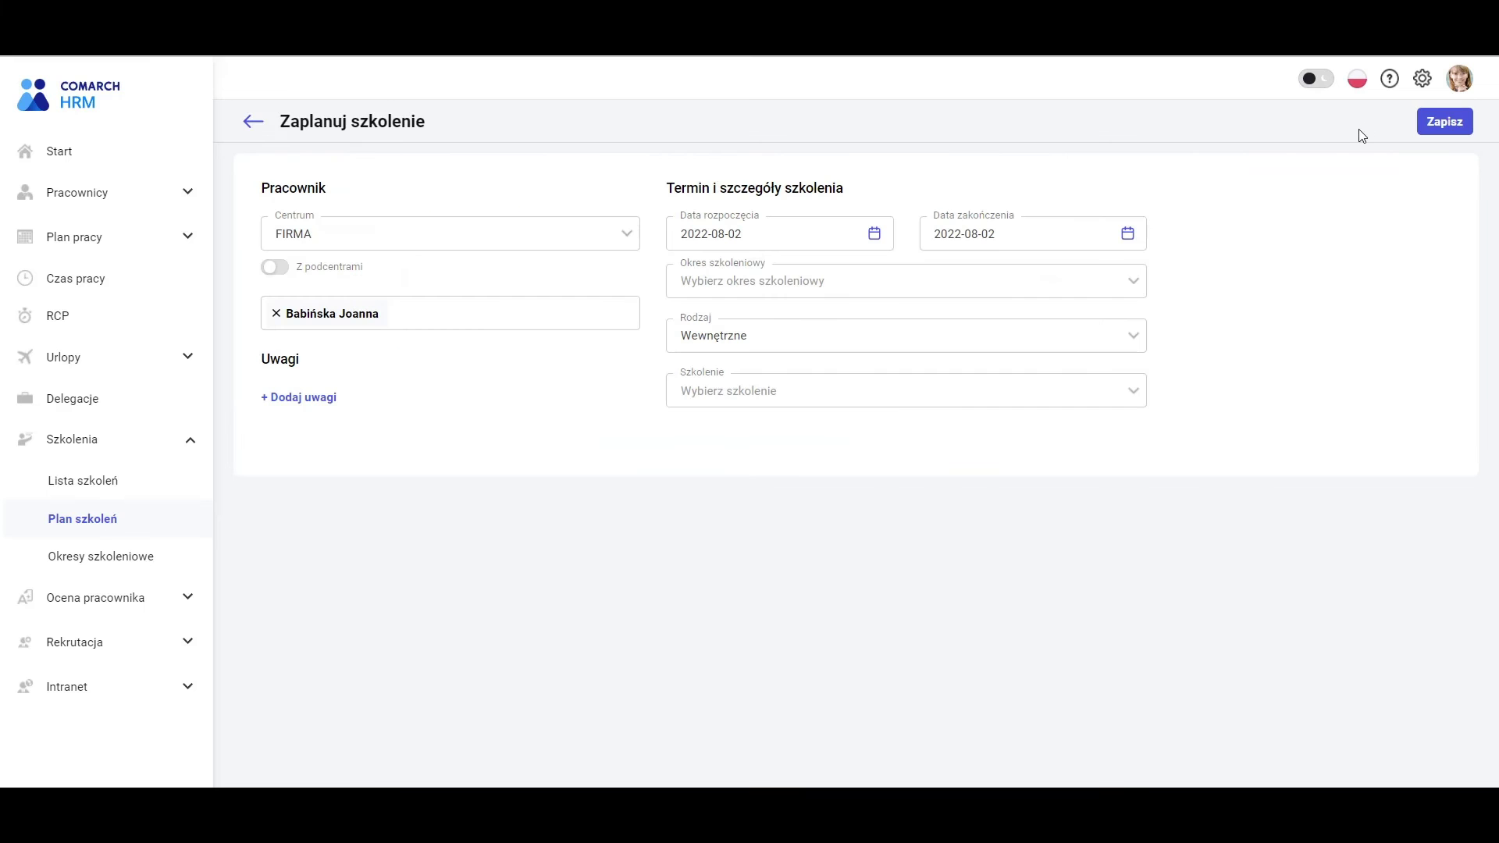
click(1125, 282)
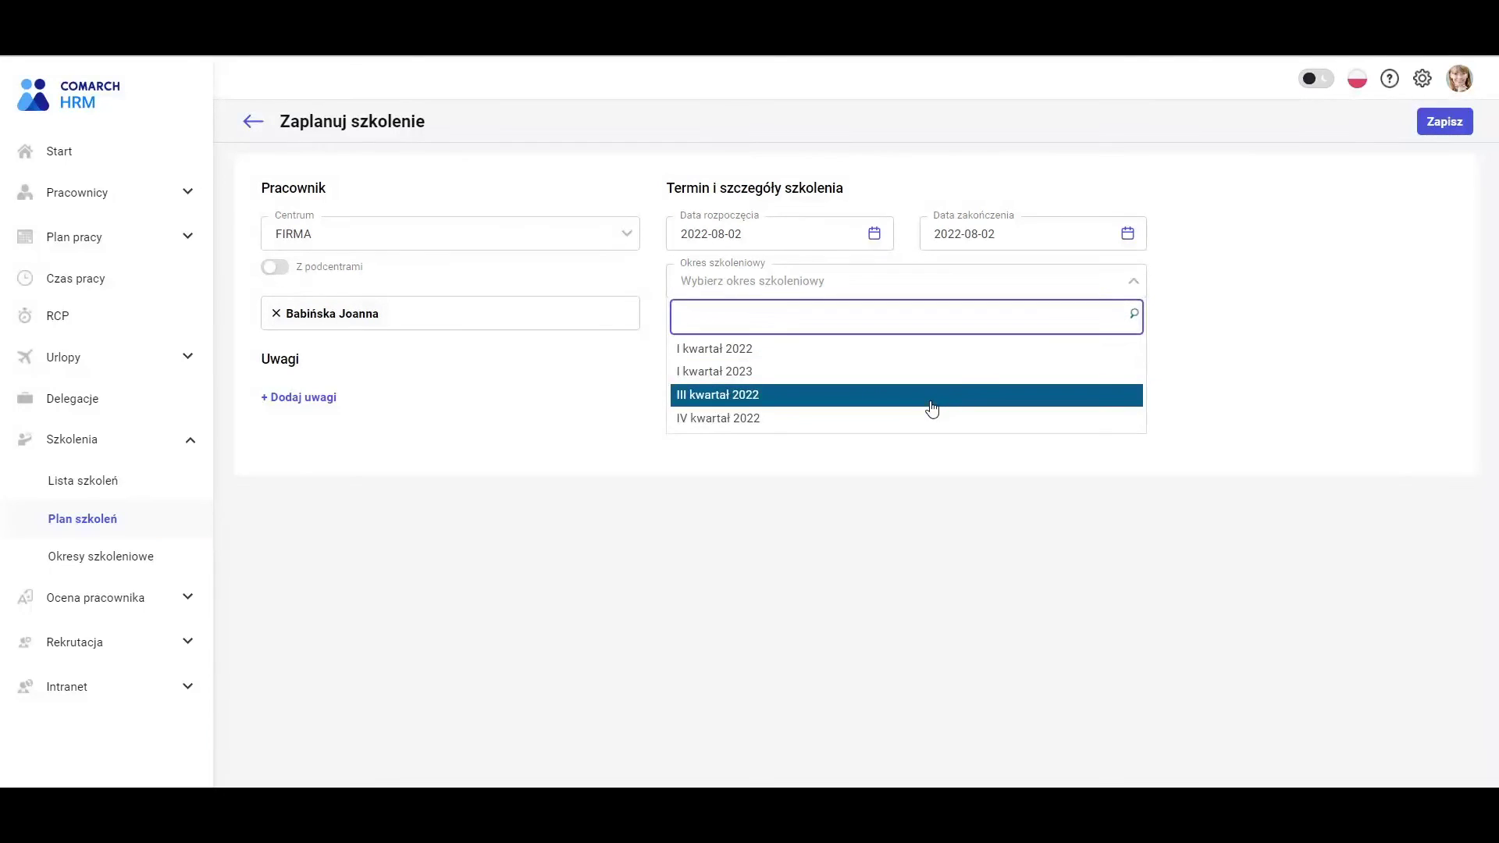
click(931, 396)
click(885, 393)
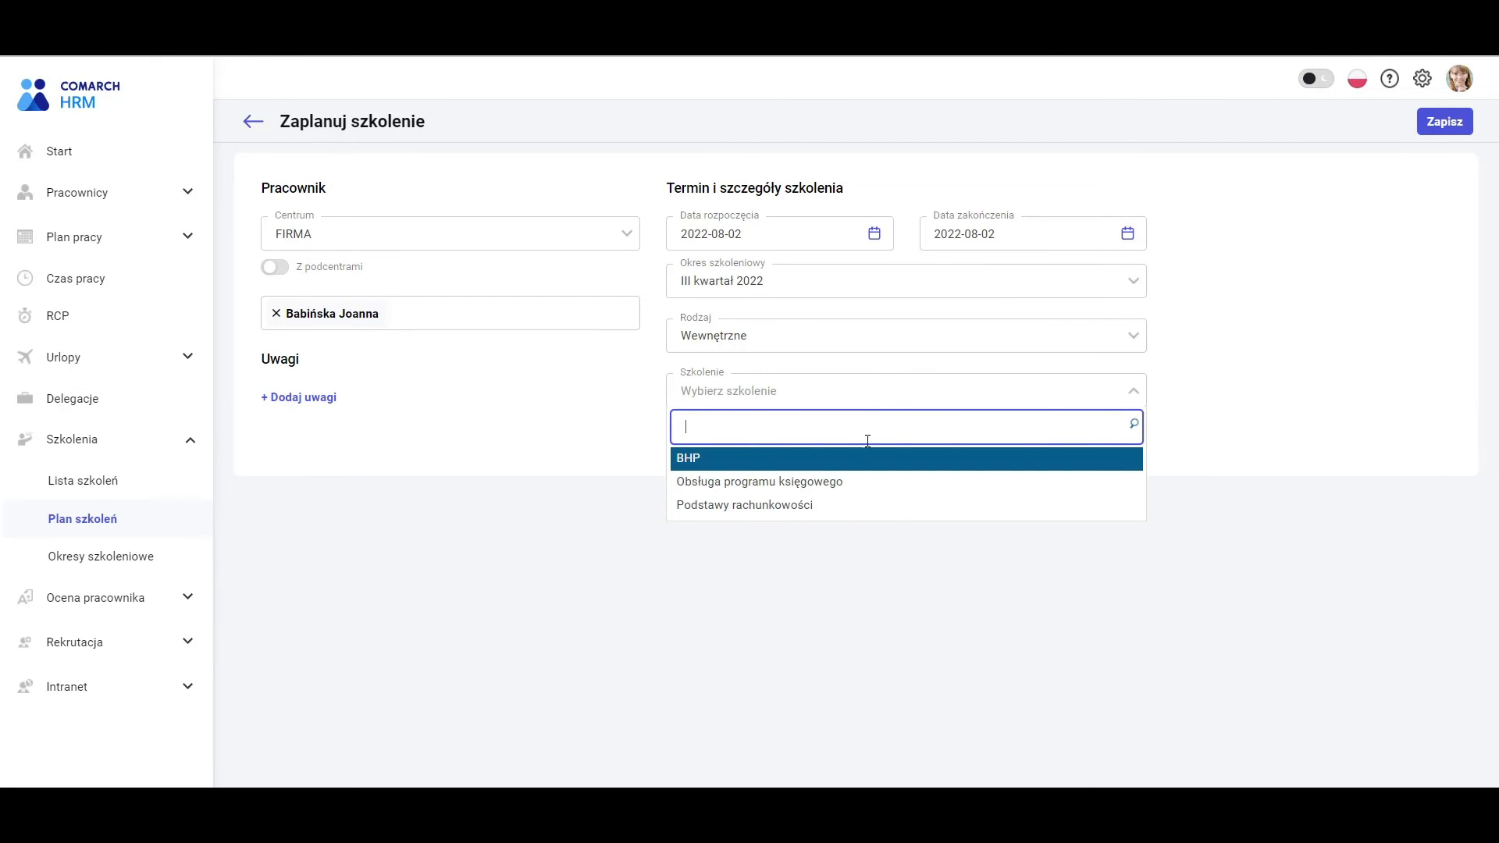
click(853, 487)
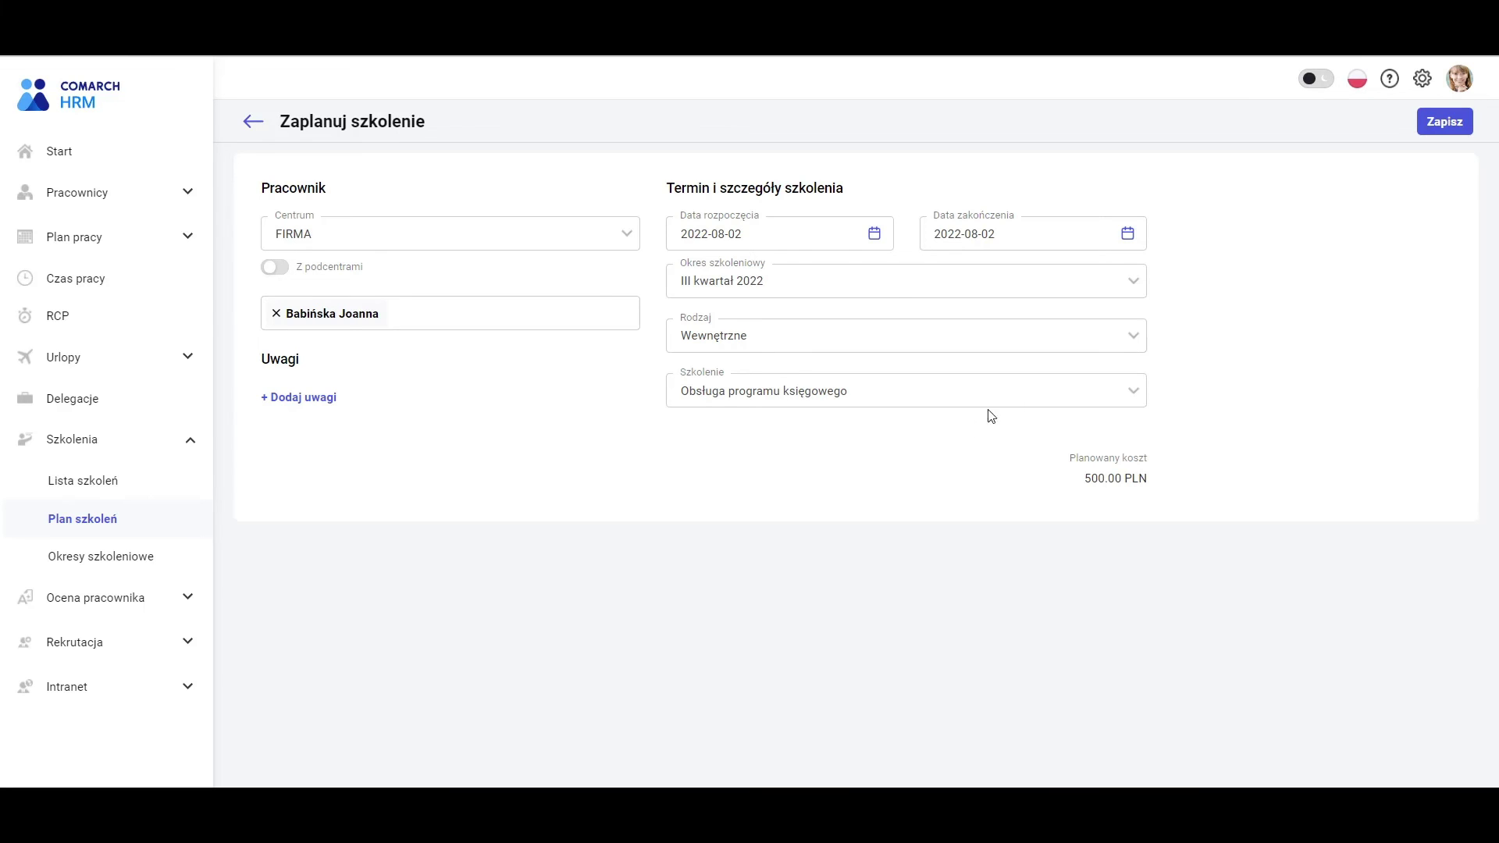
click(1435, 126)
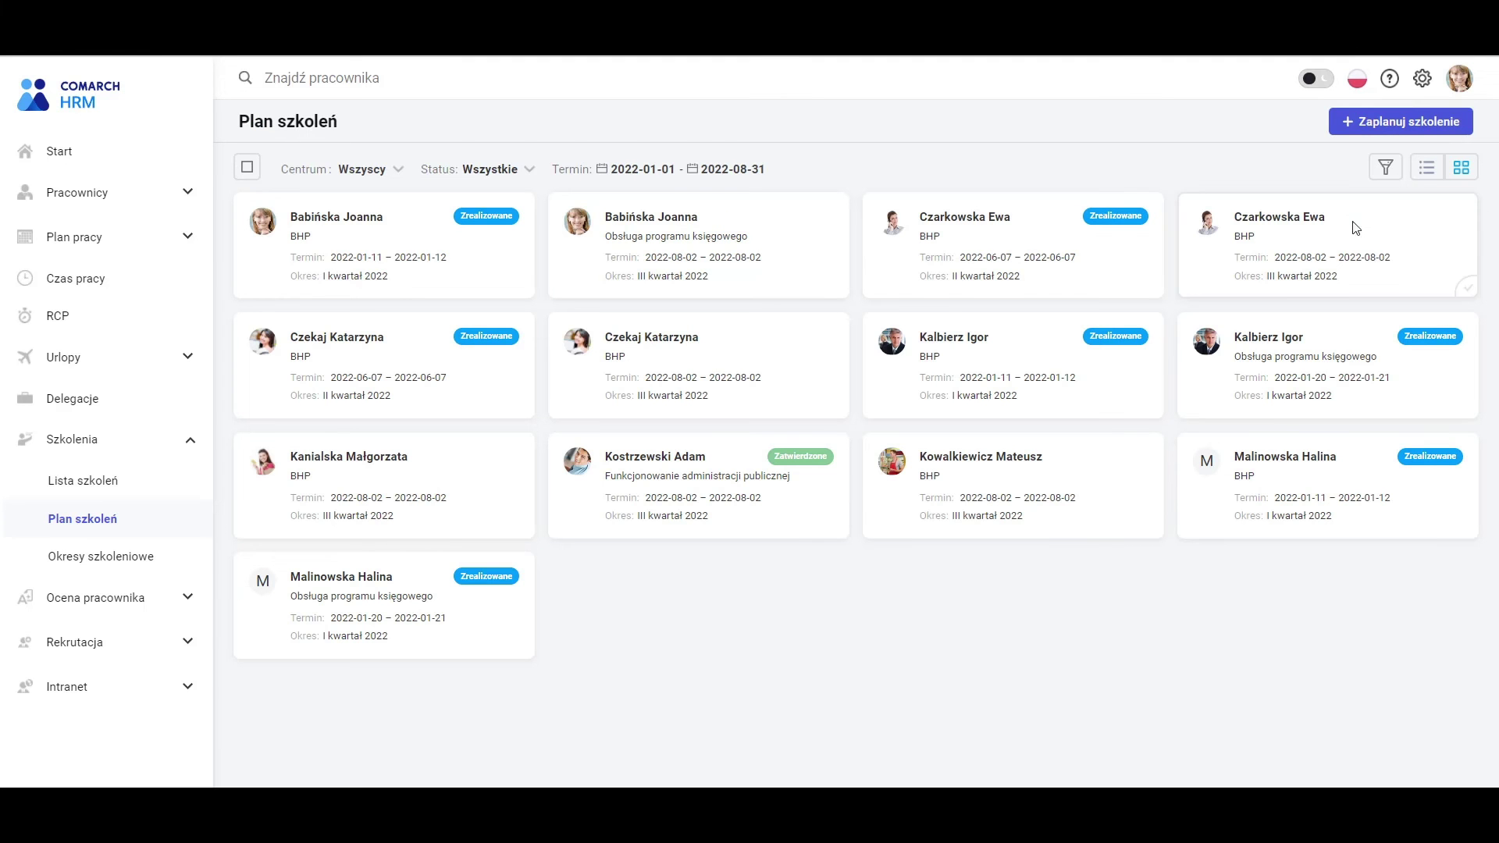
Set the additional cost to 100 for the approved training Funkcjonowanie administracji publicznej in the training plan.
click(830, 516)
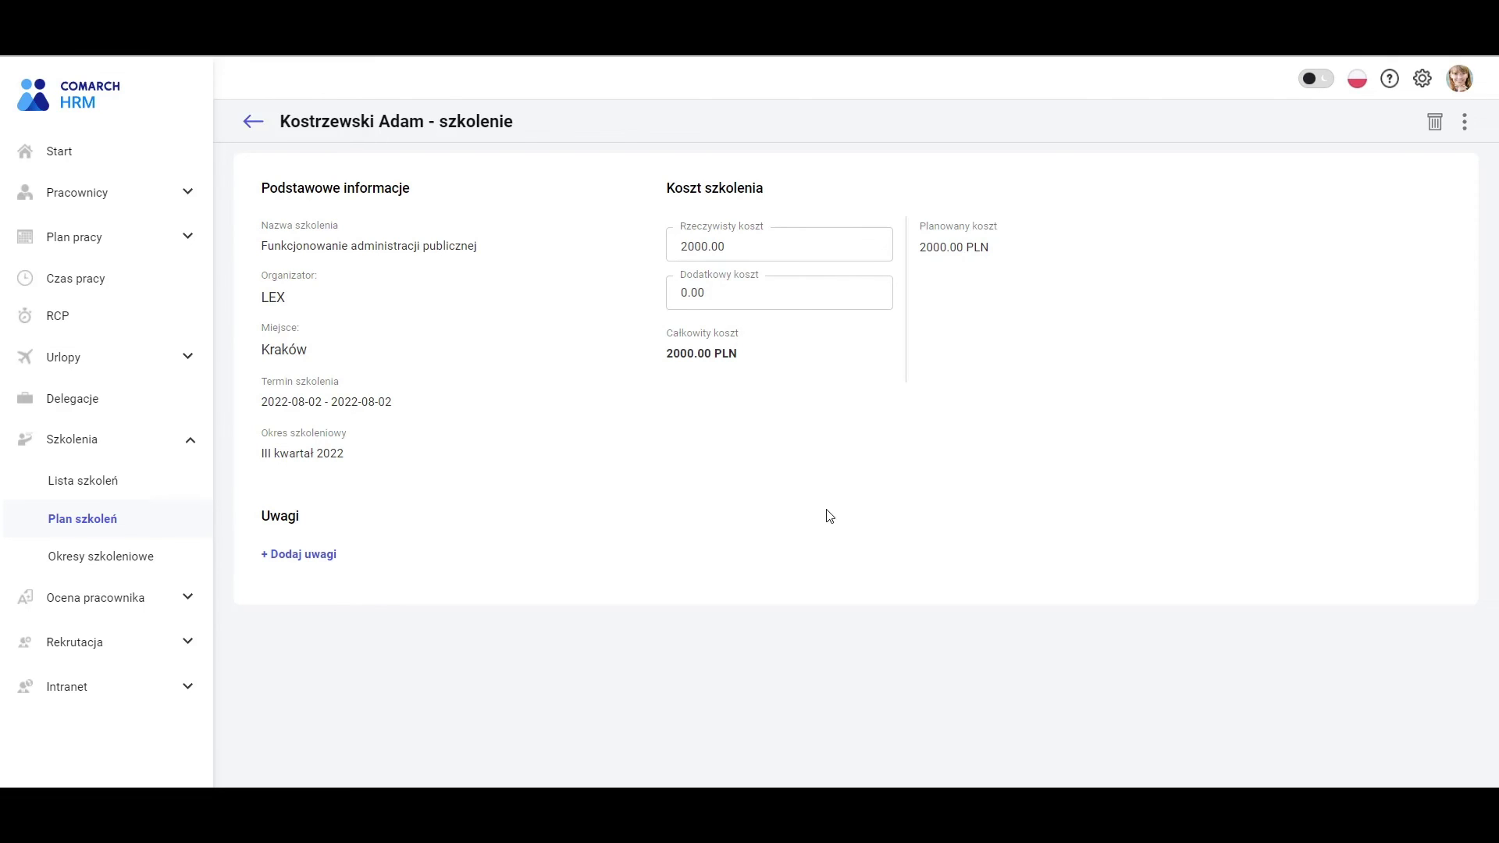
click(684, 297)
key(ctrl+a)
key(BackSpace)
text(100)
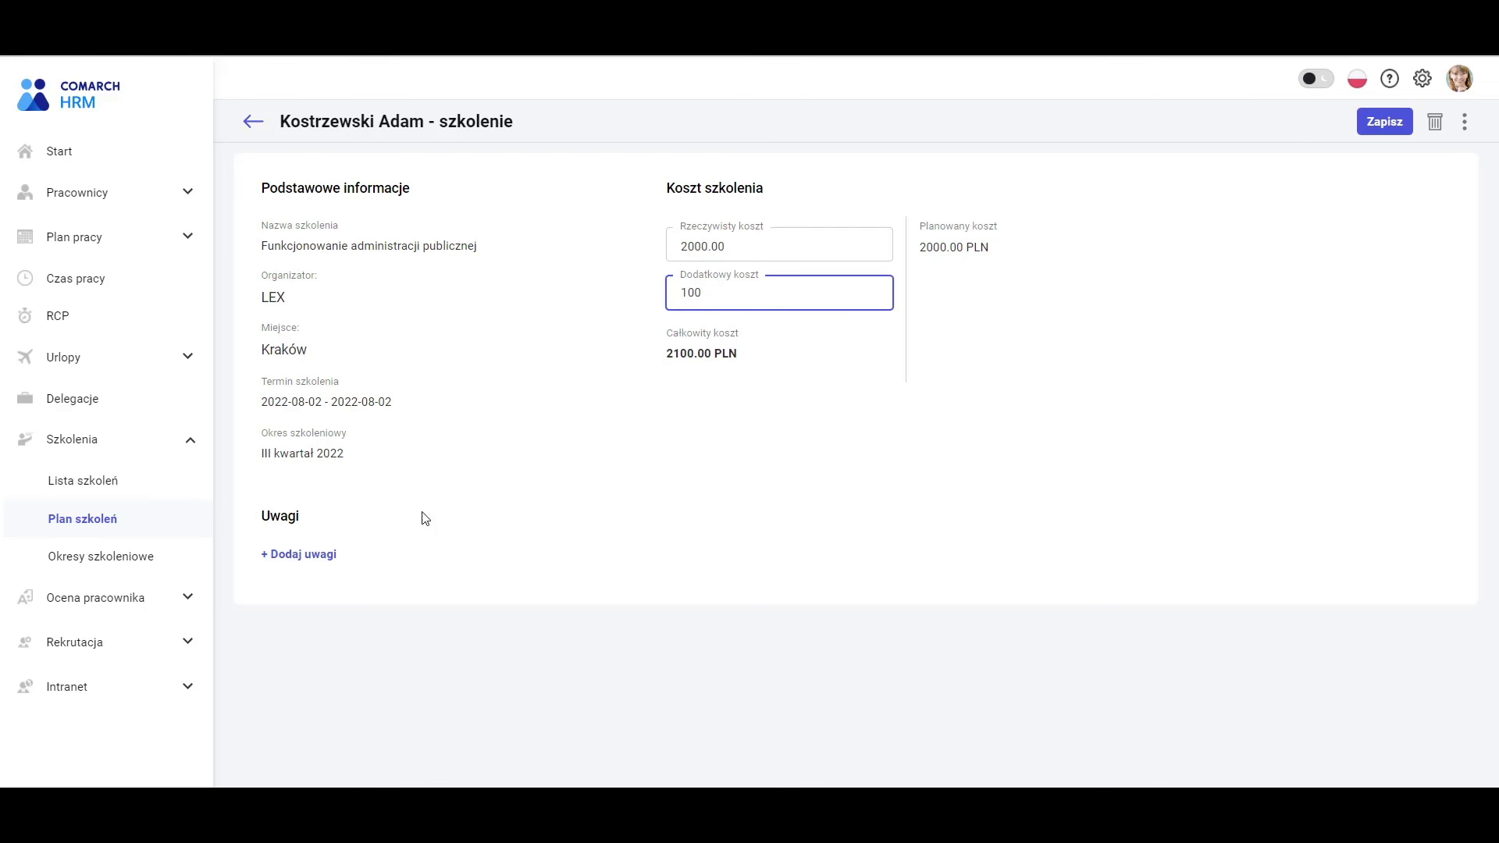
Add the remark "Dodatkowy koszt dojazdu" to the training and save the changes.
click(327, 556)
text(Dodatkowy koszt dojazdu)
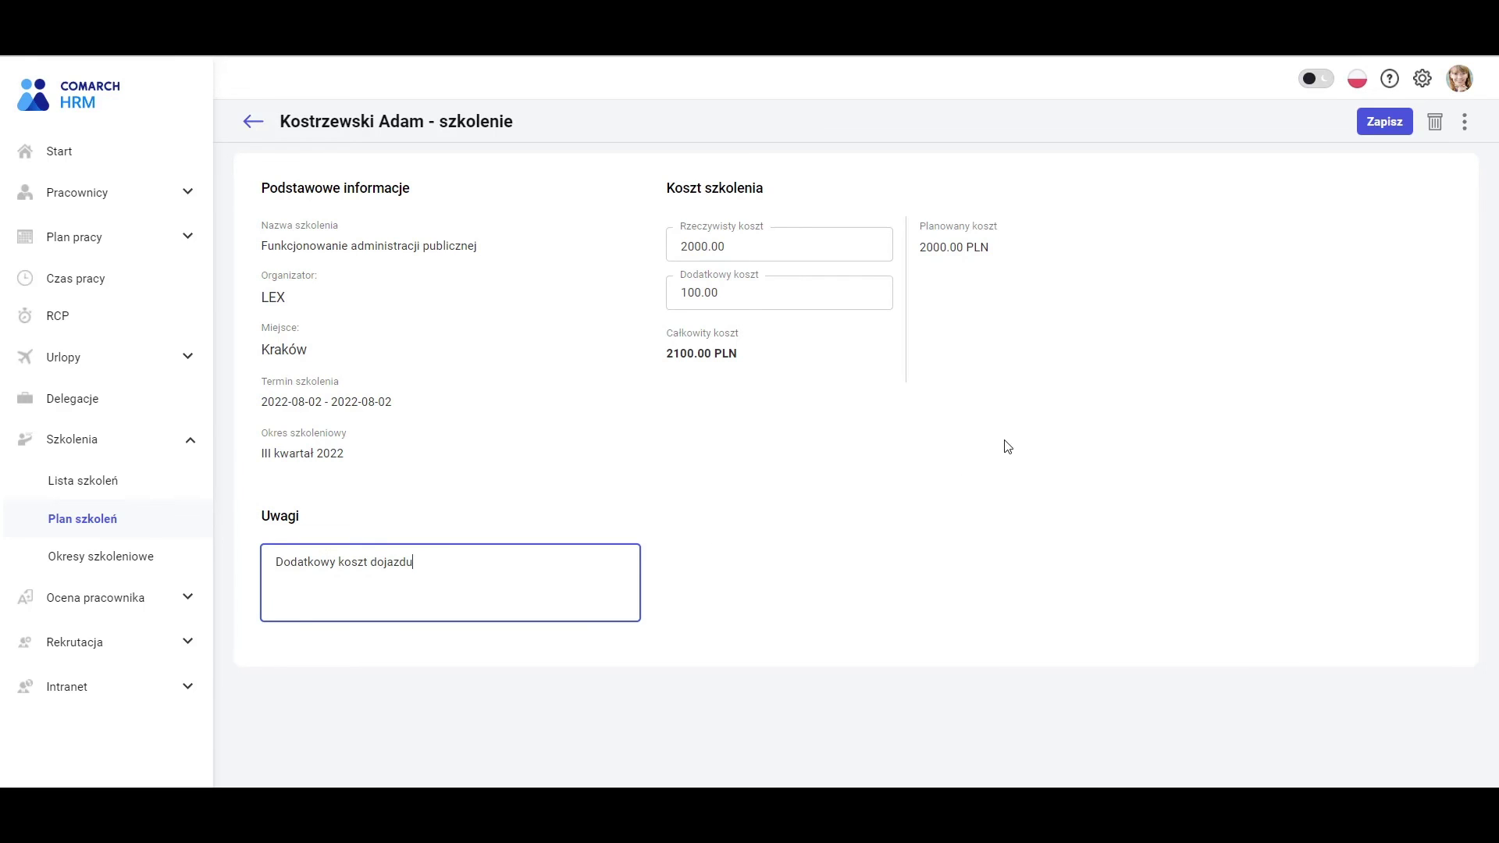
click(1384, 123)
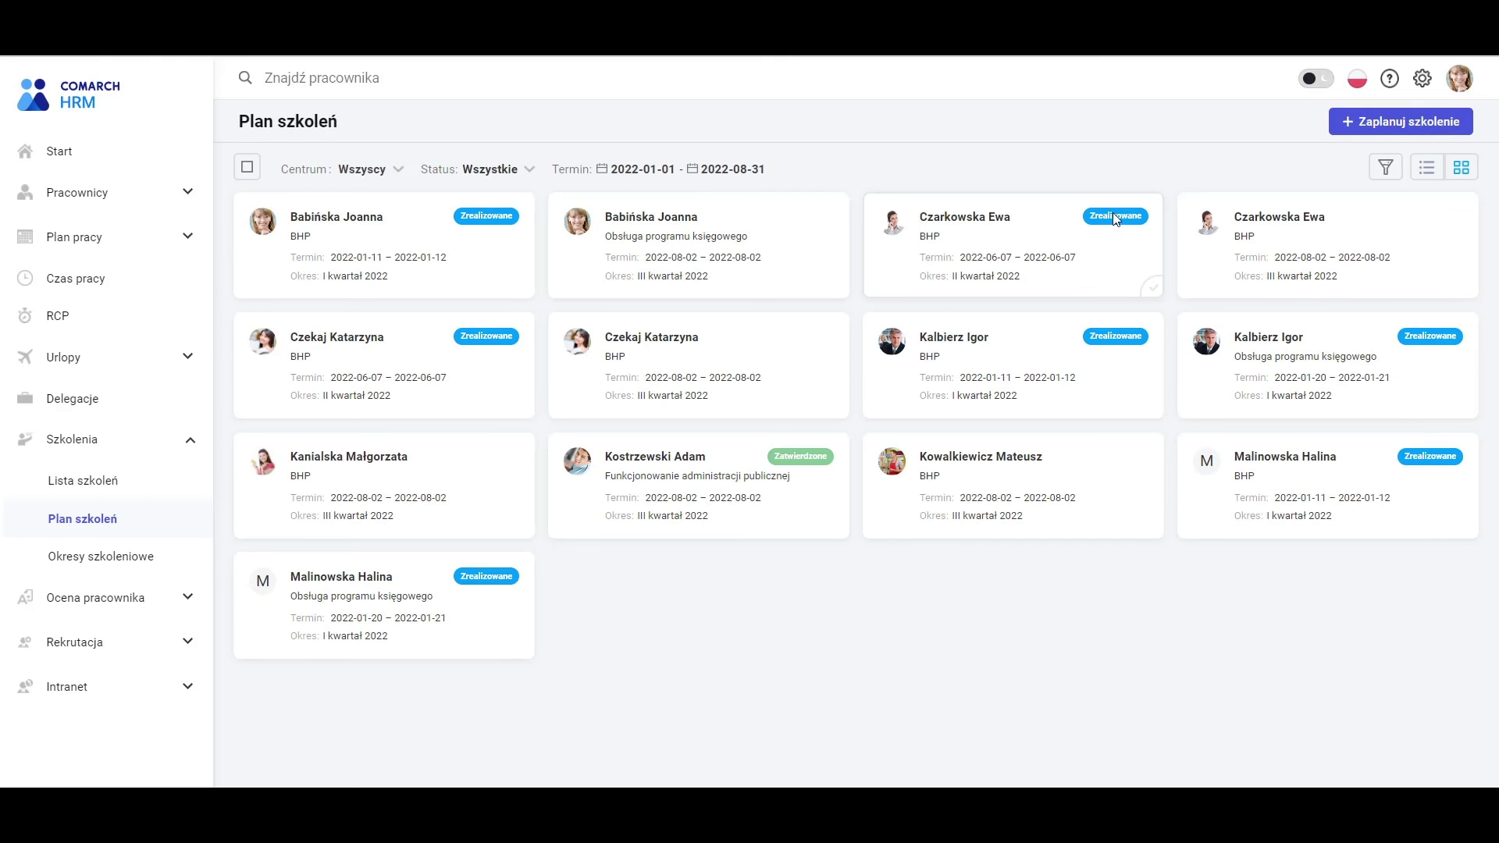
Open the available actions for the start page notification about the employee's training planned for 02.08.2022.
click(84, 157)
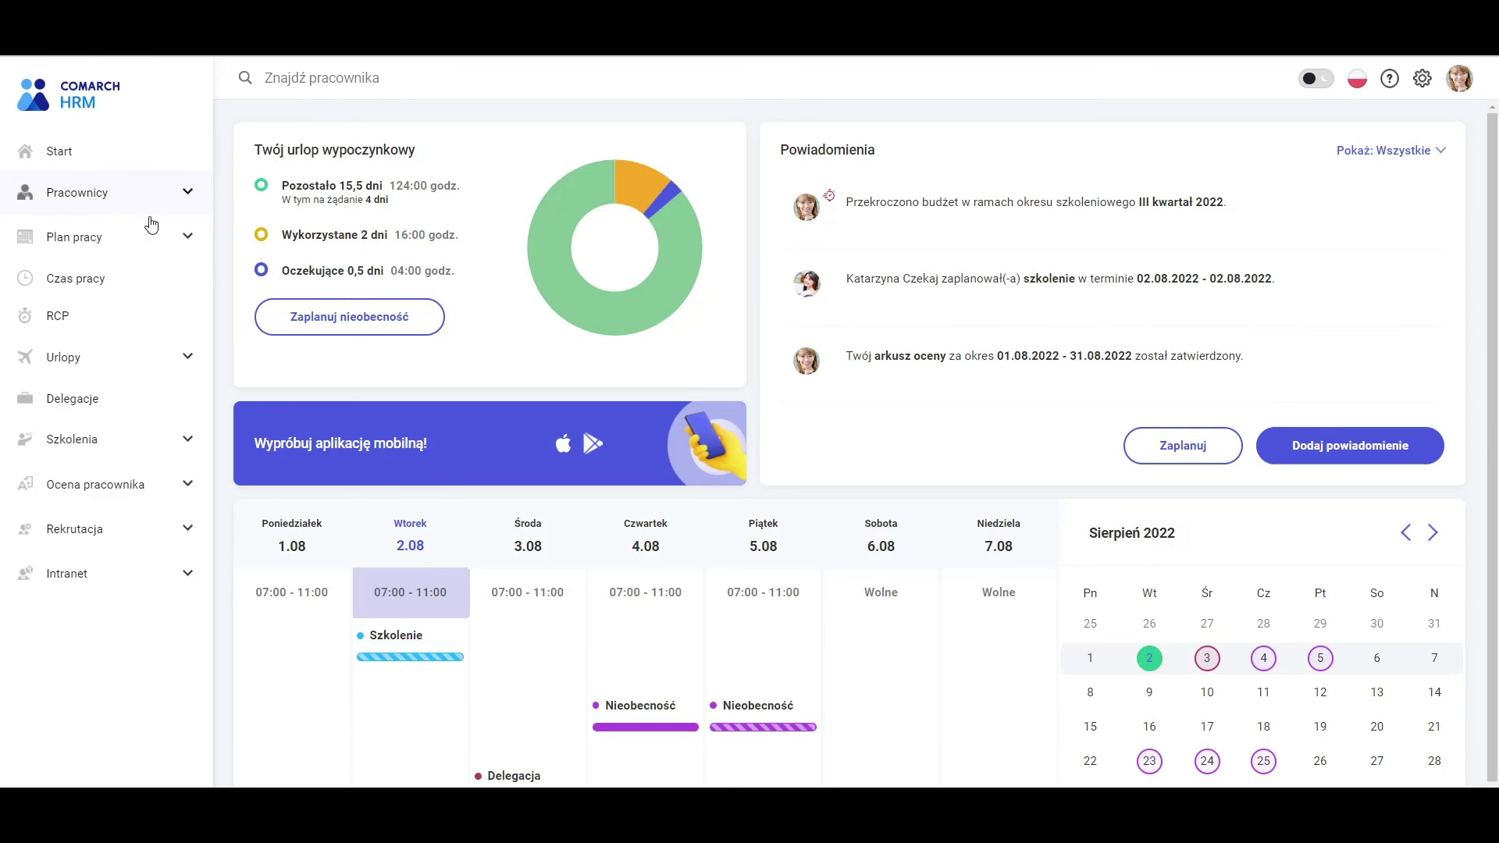
mouse_move(732, 458)
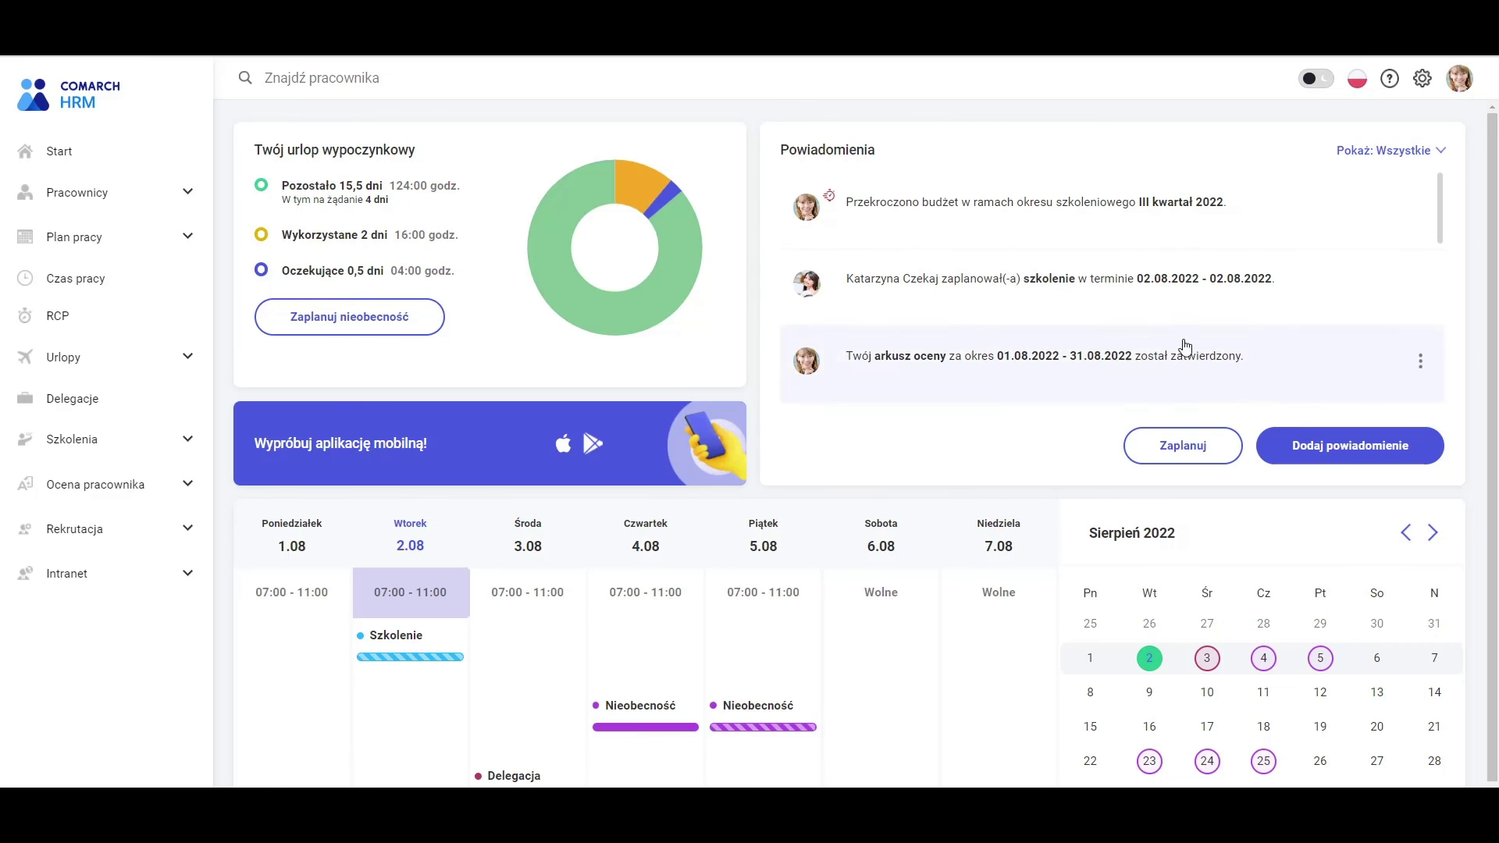
click(1418, 288)
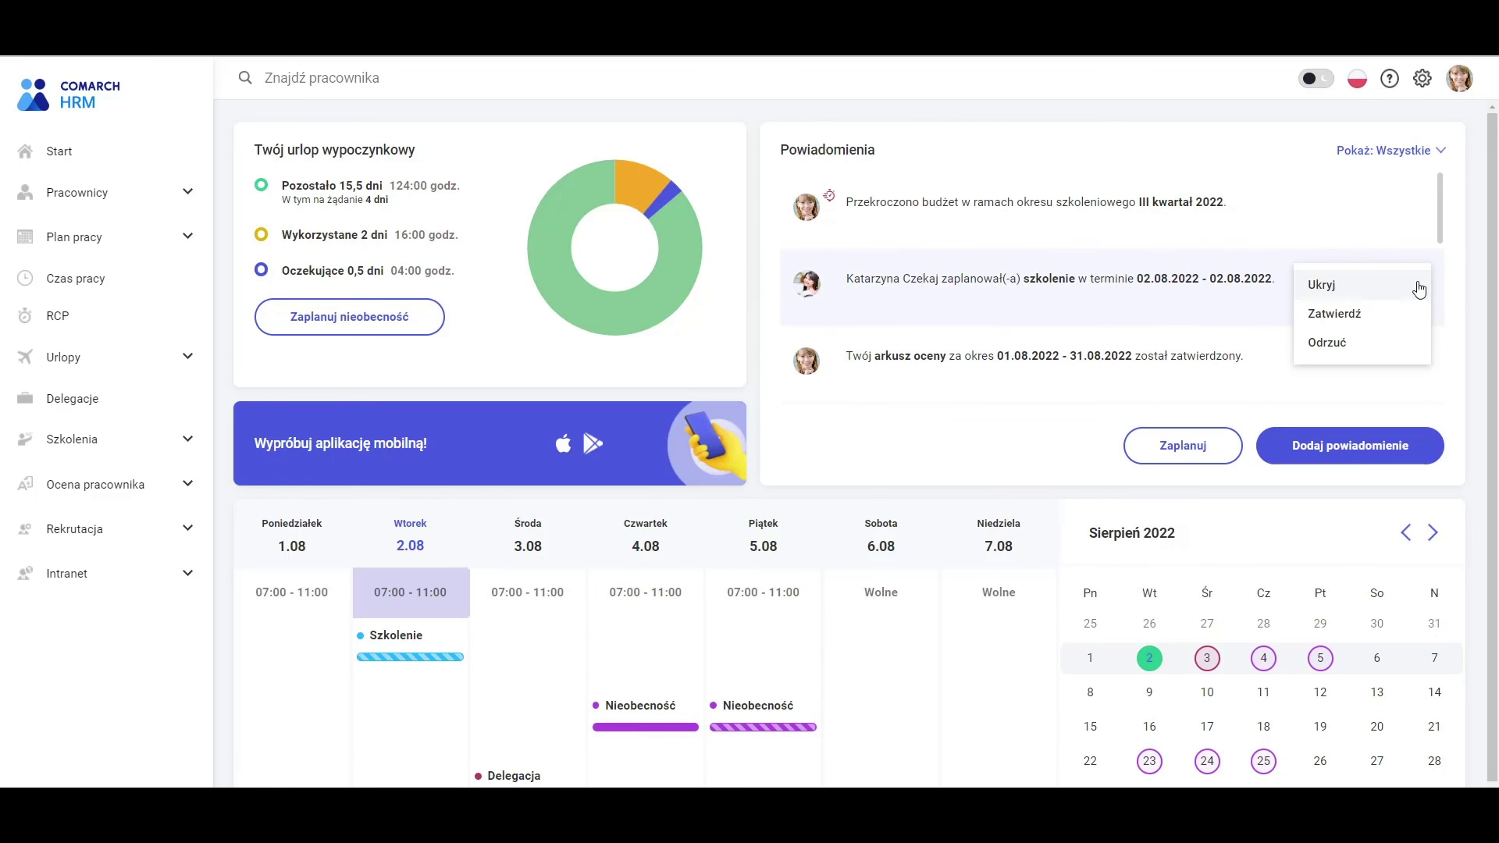